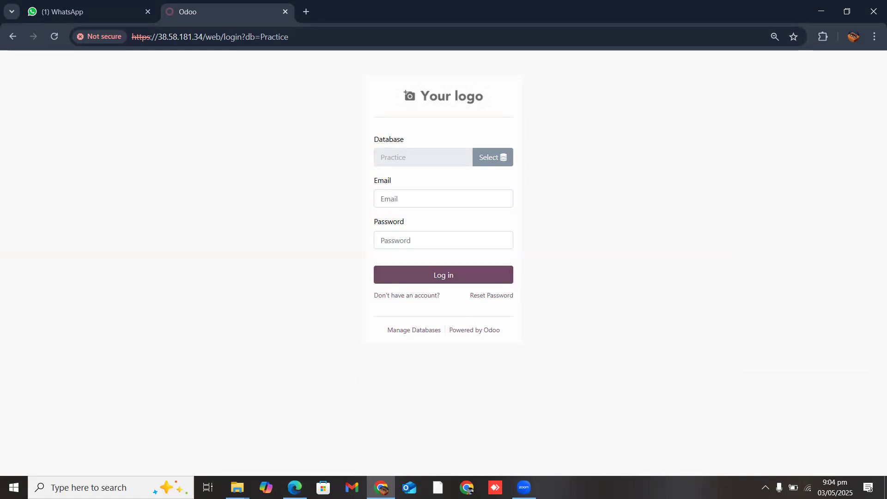
Step: Load the Odoo server over plain http in Edge and proceed past the certificate warning
left_click(295, 487)
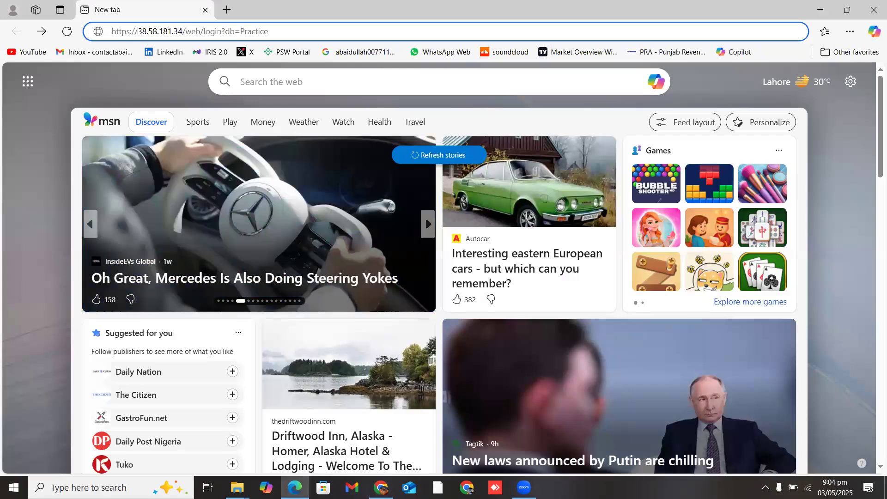
key("BackSpace")
key("BackSpace")
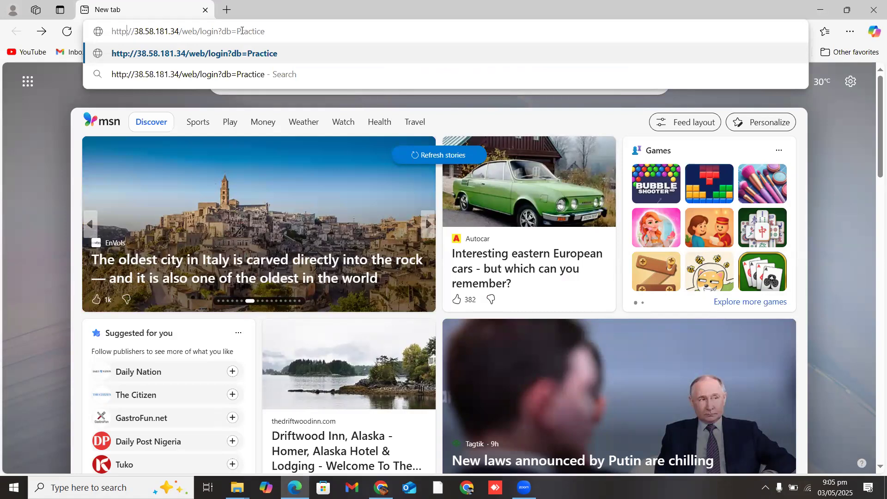
key("Return")
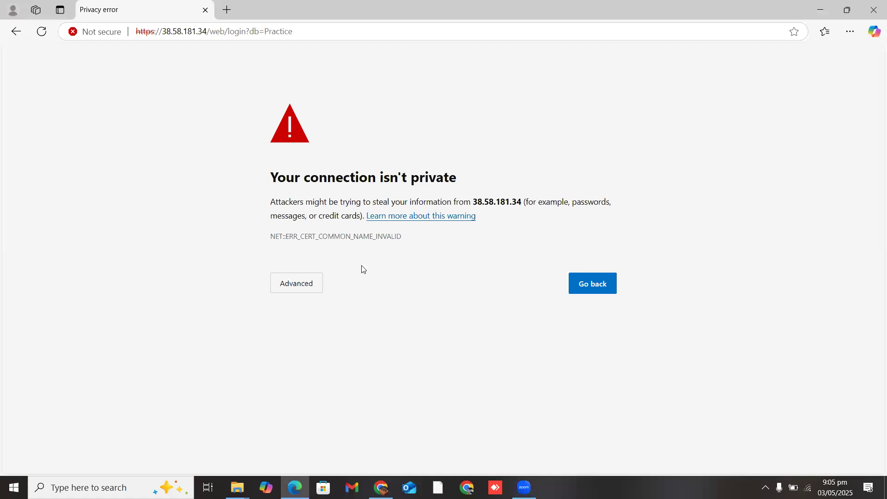
left_click(309, 287)
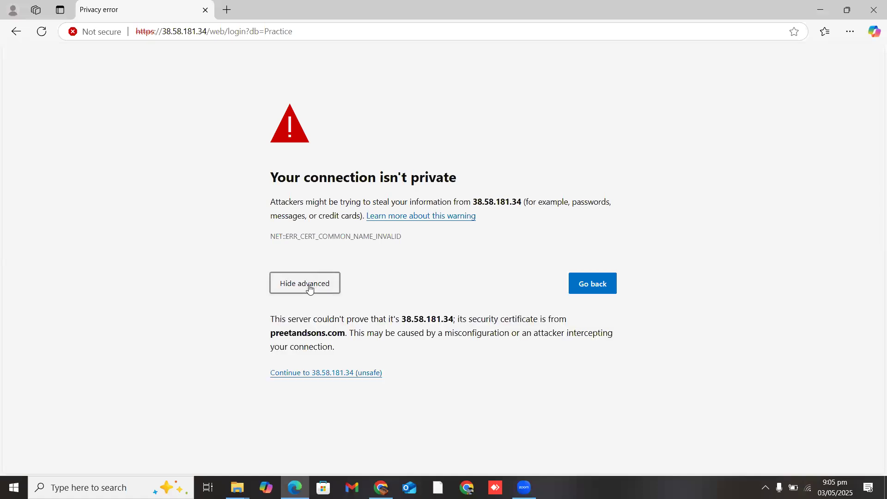
left_click(323, 373)
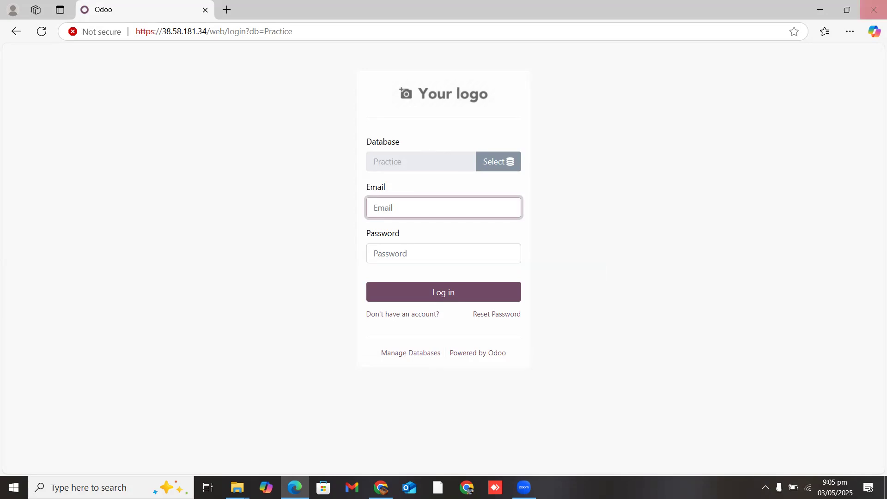
Step: Sign in to the Practice database with the login email and the browser-saved password
left_click(381, 487)
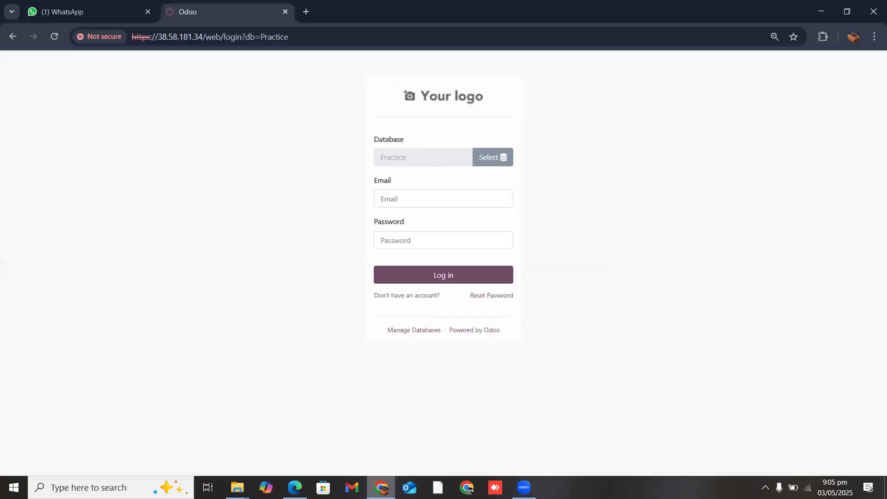
left_click(440, 199)
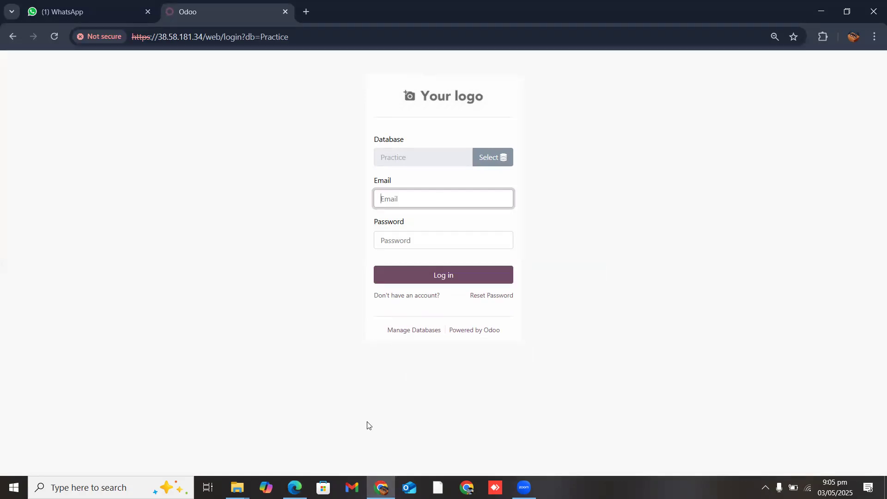
left_click(295, 488)
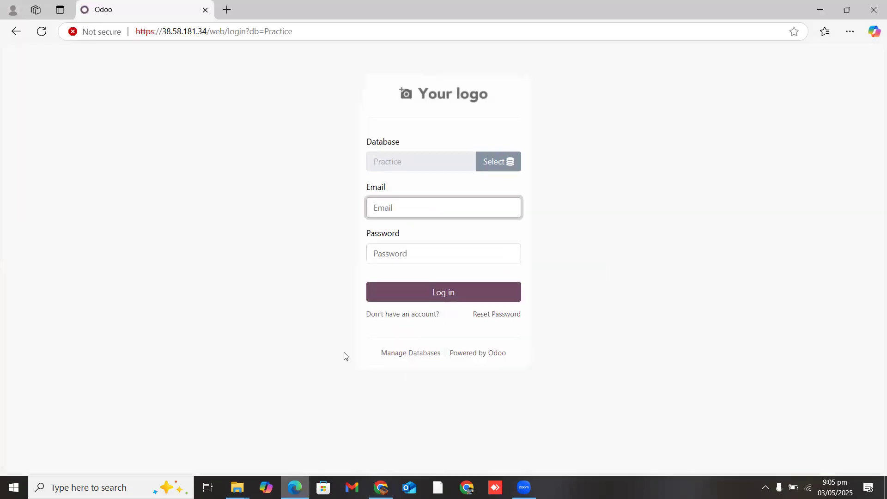
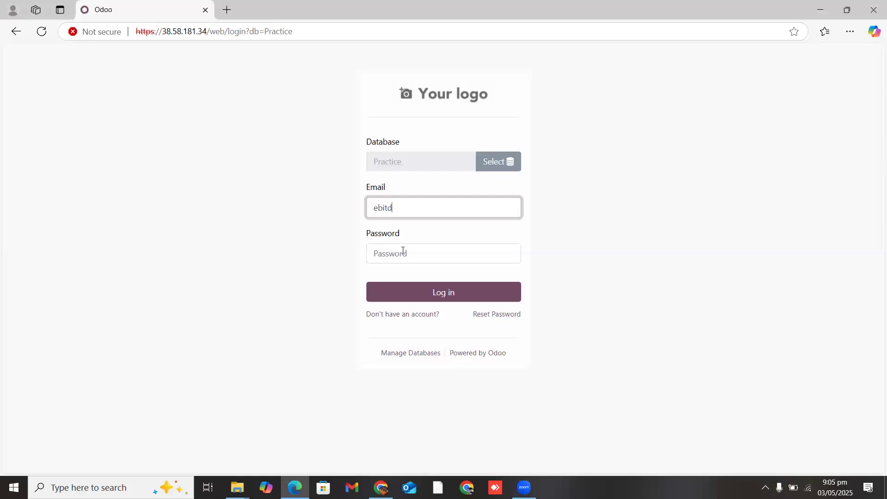
key("ctrl+a")
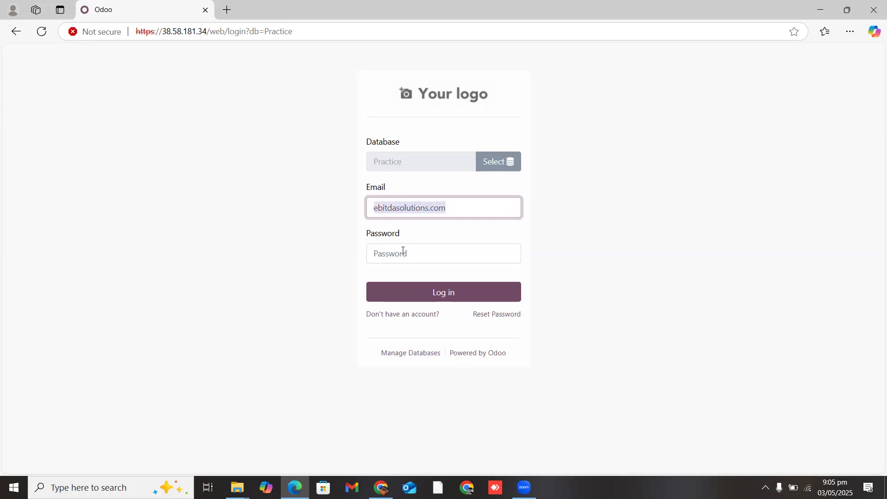
left_click(403, 251)
key("ctrl+v")
key("Return")
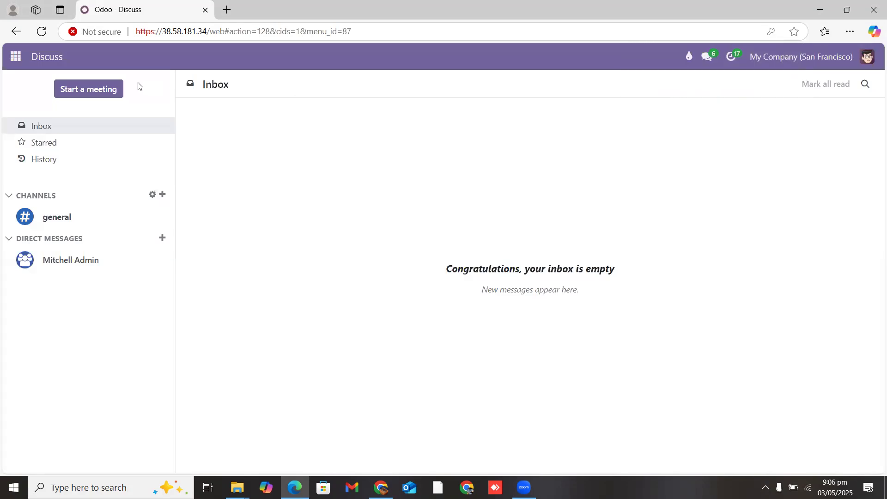
Step: Switch the active company from My Company (San Francisco) to PK Company
left_click(14, 56)
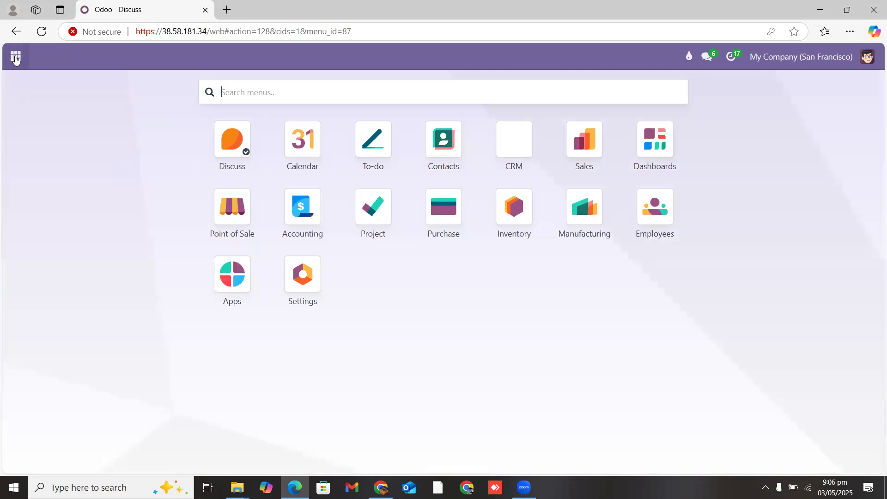
left_click(15, 58)
left_click(16, 57)
left_click(16, 58)
left_click(15, 59)
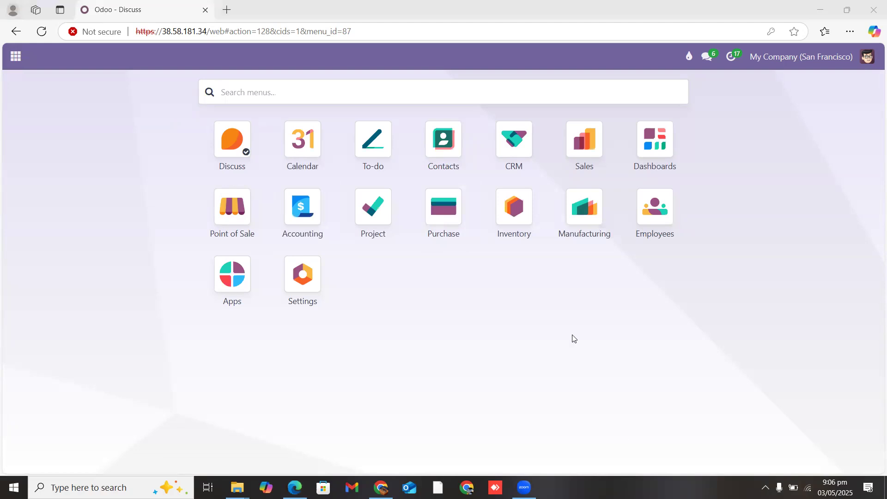
left_click(825, 59)
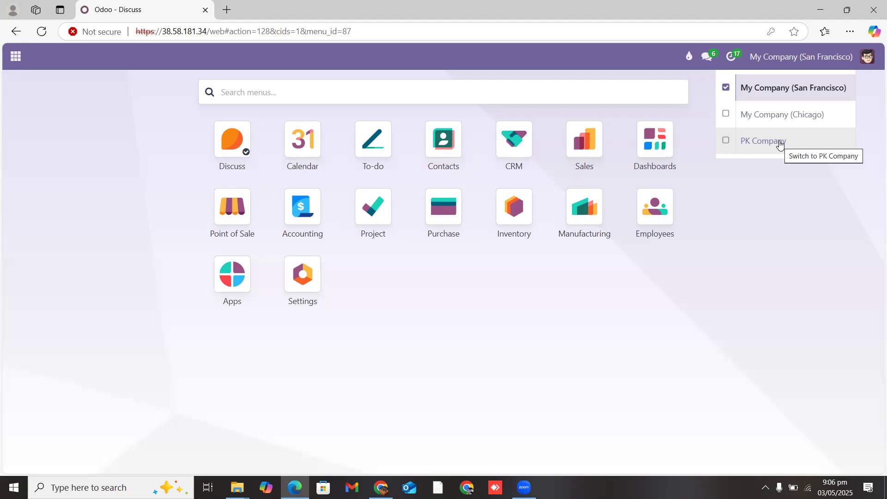
left_click(741, 216)
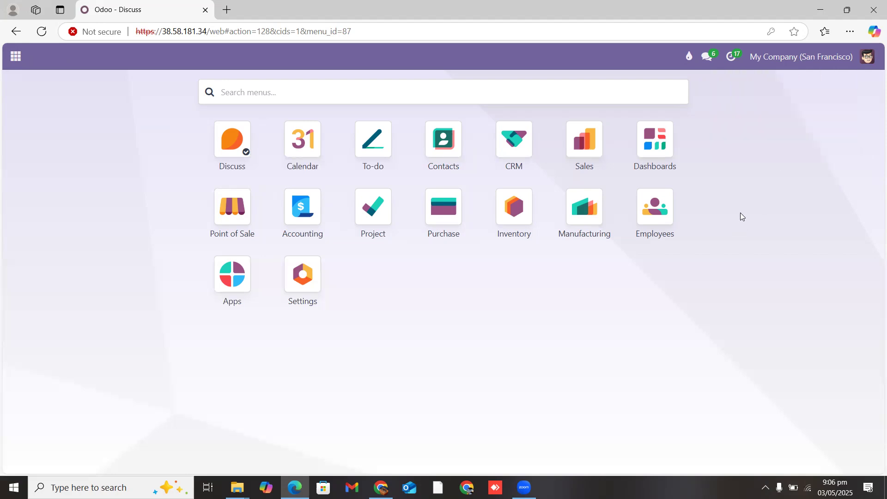
left_click(808, 64)
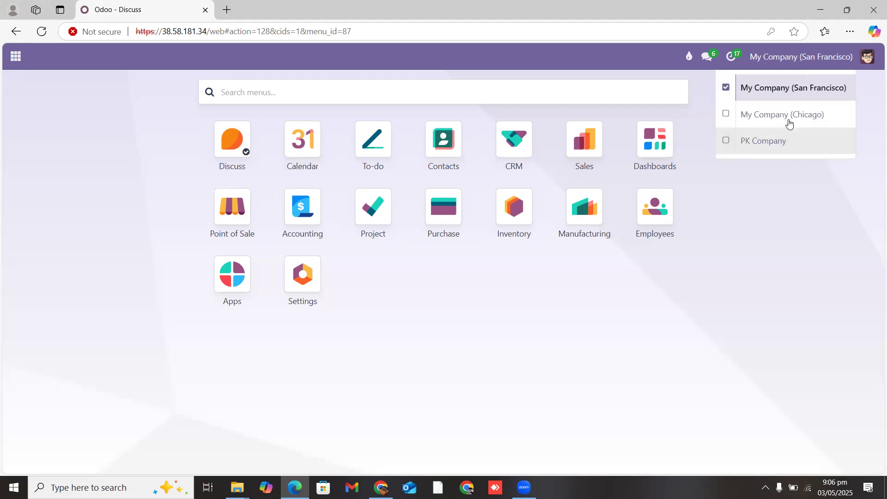
left_click(781, 144)
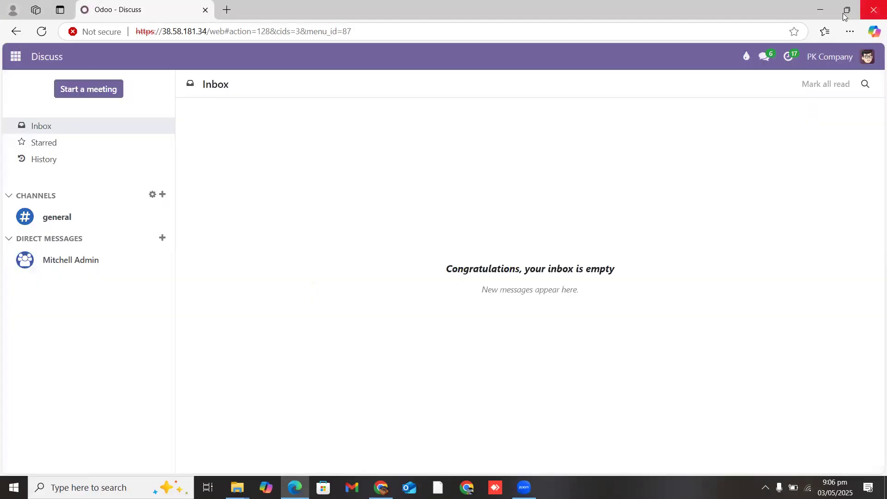
Step: Also activate My Company (San Francisco) and My Company (Chicago) in the company switcher
left_click(16, 57)
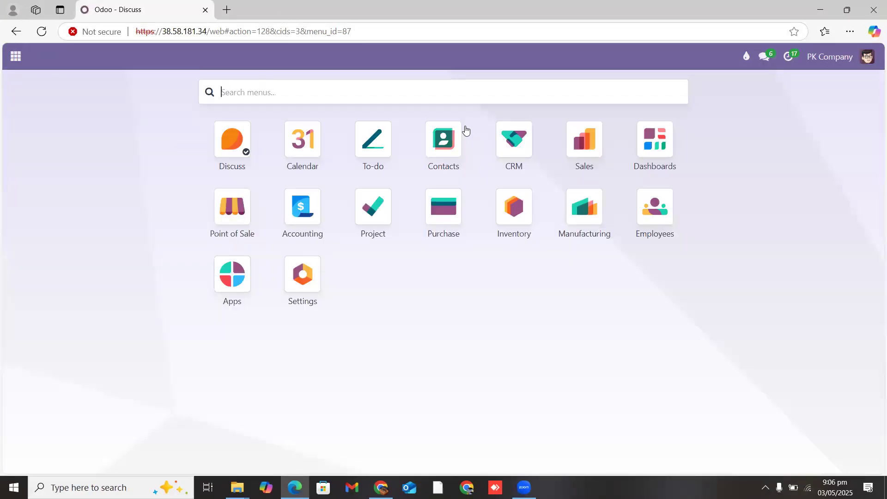
left_click(817, 57)
left_click(724, 89)
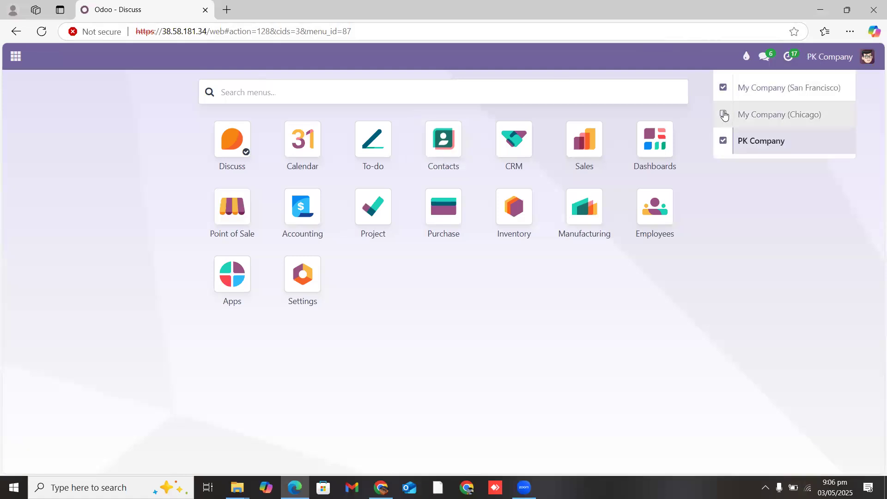
left_click(724, 115)
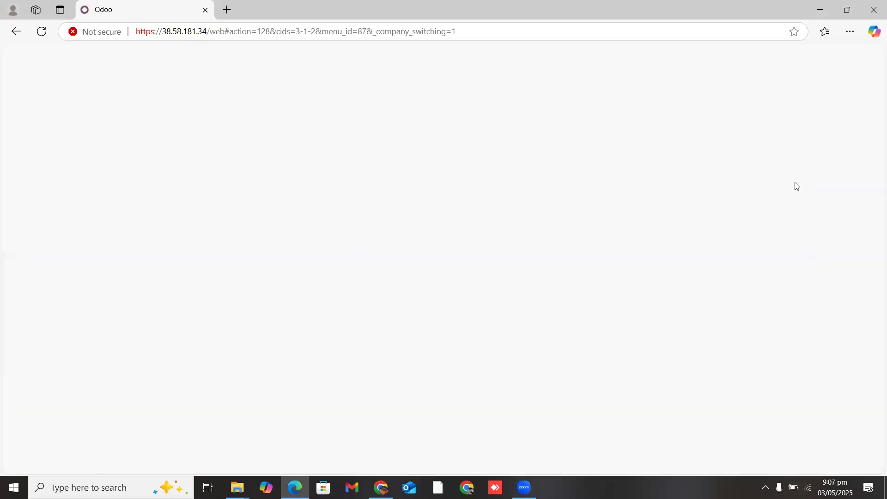
left_click(832, 65)
left_click(830, 57)
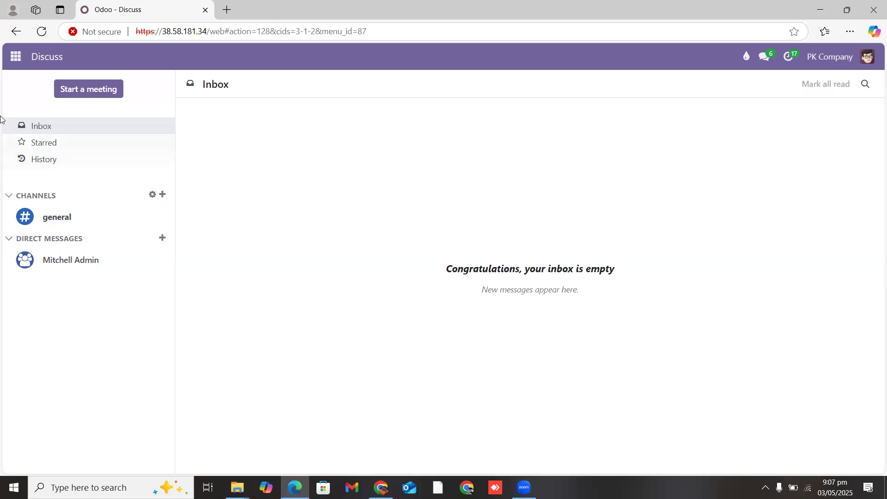
Step: Leave PK Company as the only active company and show the apps home menu
left_click(15, 58)
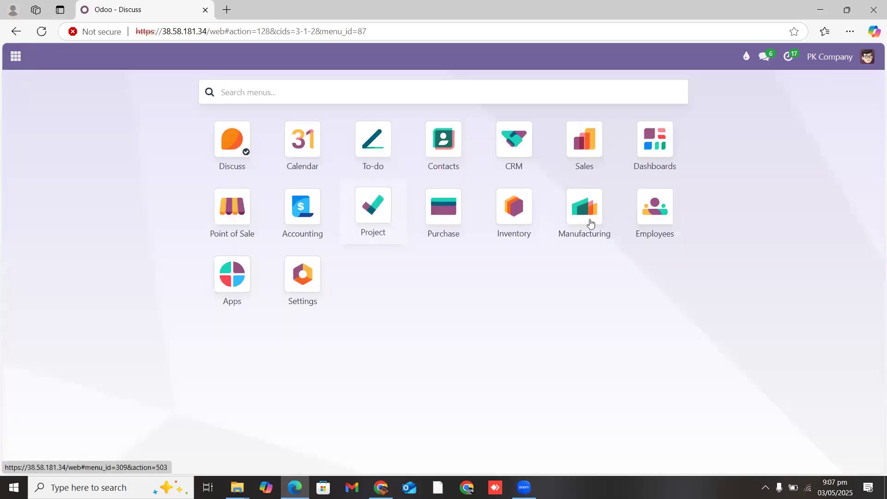
left_click(845, 65)
left_click(723, 115)
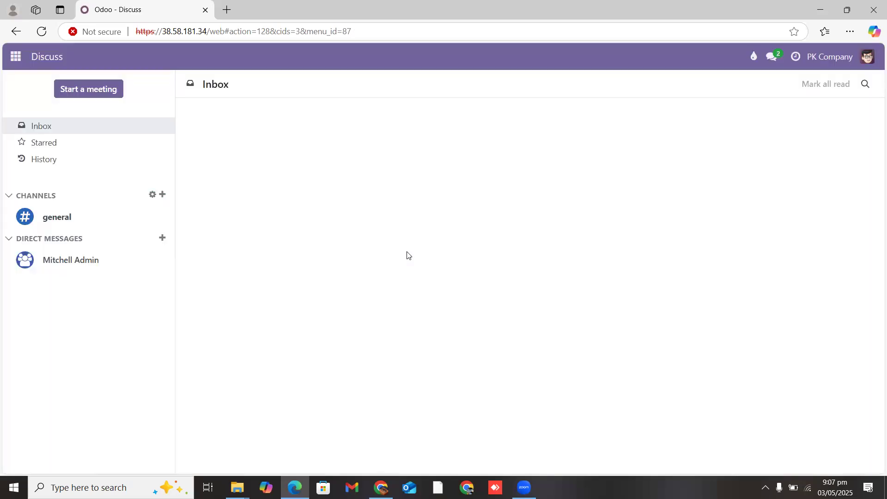
left_click(15, 56)
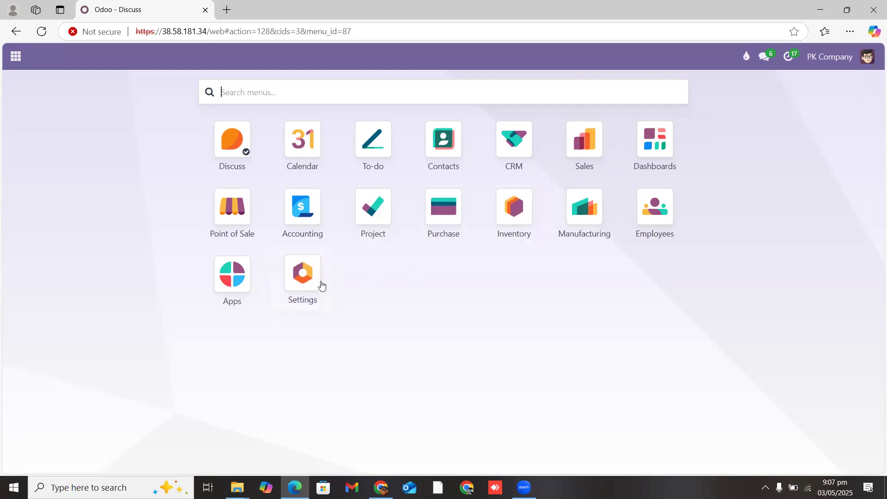
Step: Open Settings and go to Users & Companies > Companies
left_click(303, 285)
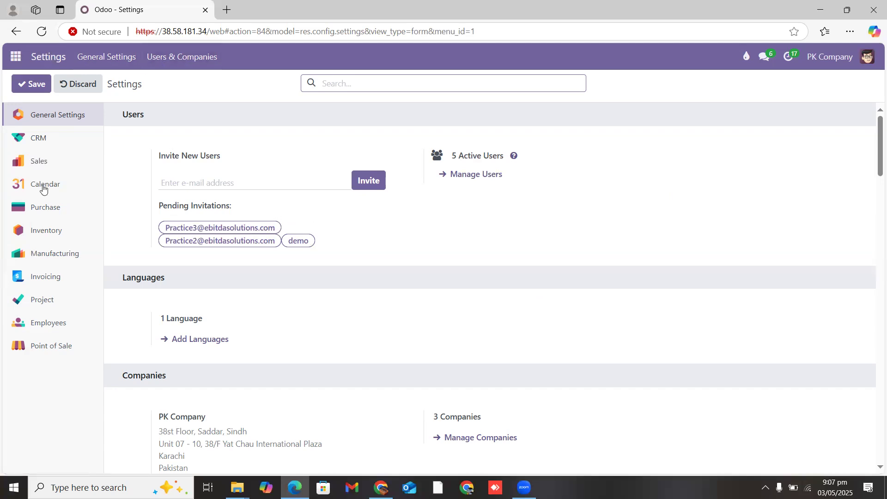
left_click(192, 57)
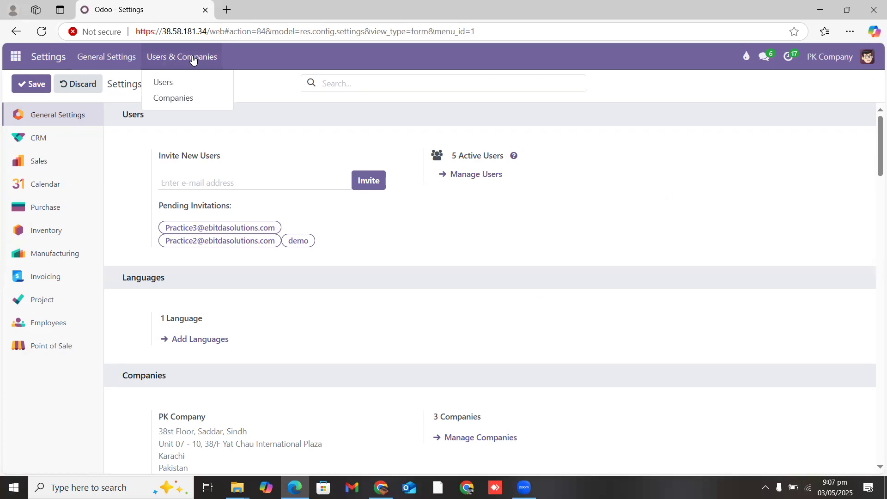
left_click(190, 86)
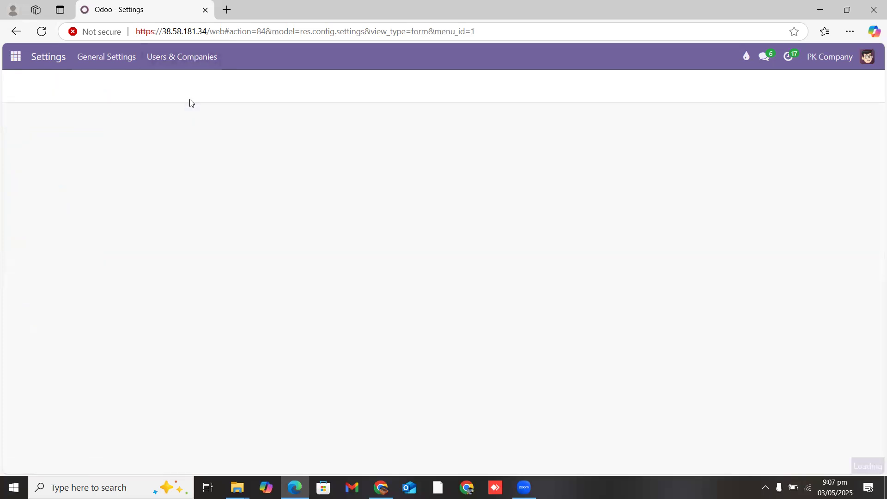
Step: Enter the new company's name, keep PKR as its currency, and save the record
left_click(35, 84)
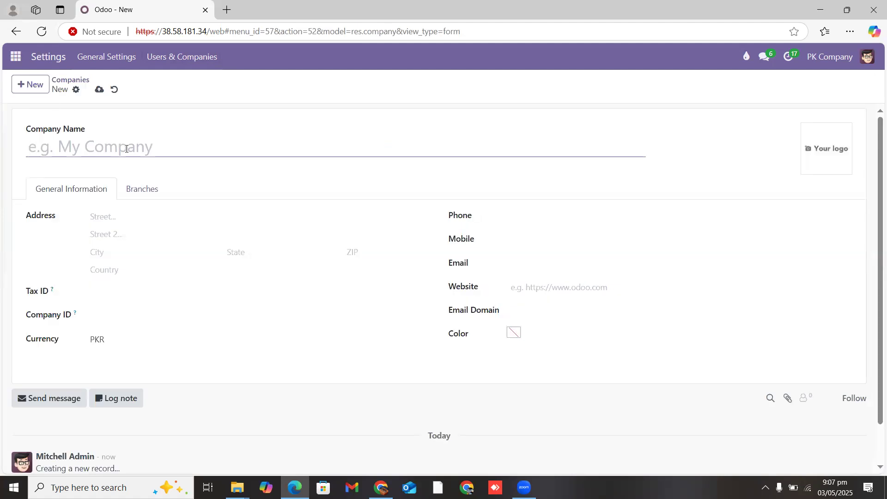
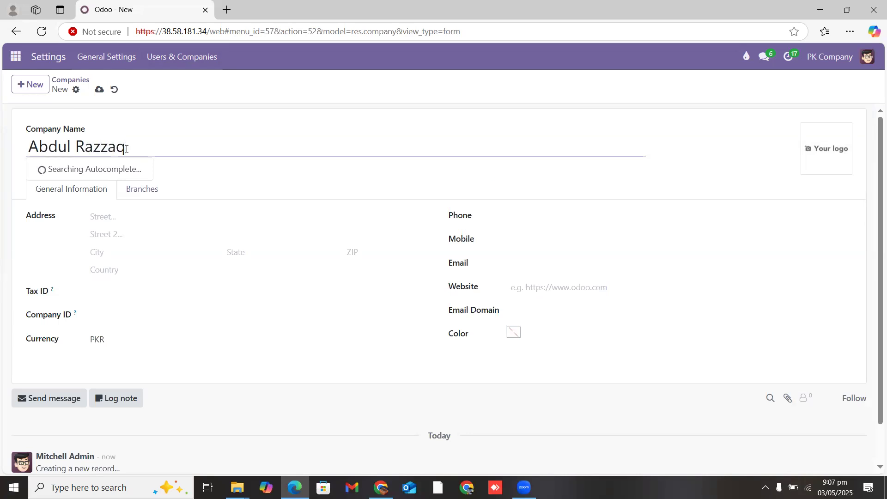
left_click(240, 146)
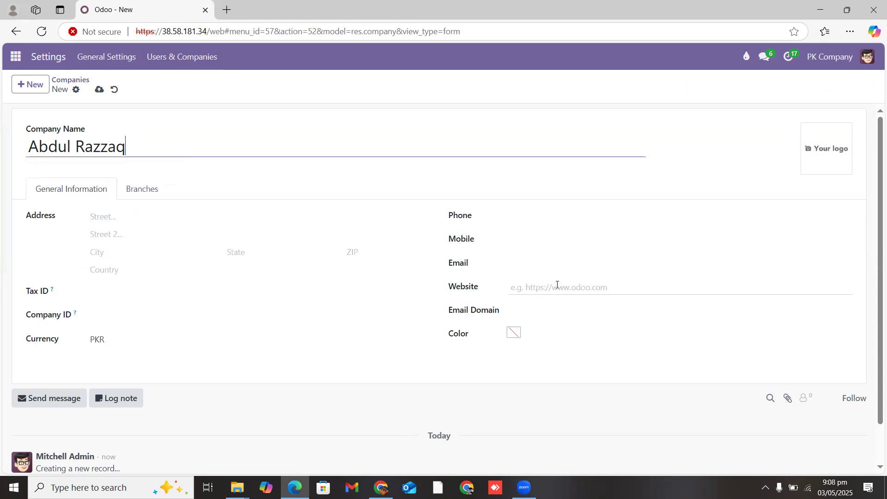
left_click(137, 340)
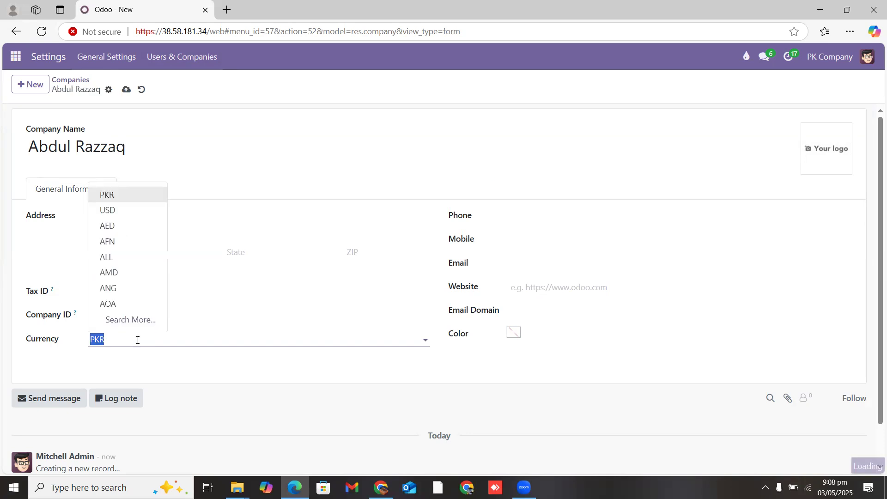
left_click(138, 340)
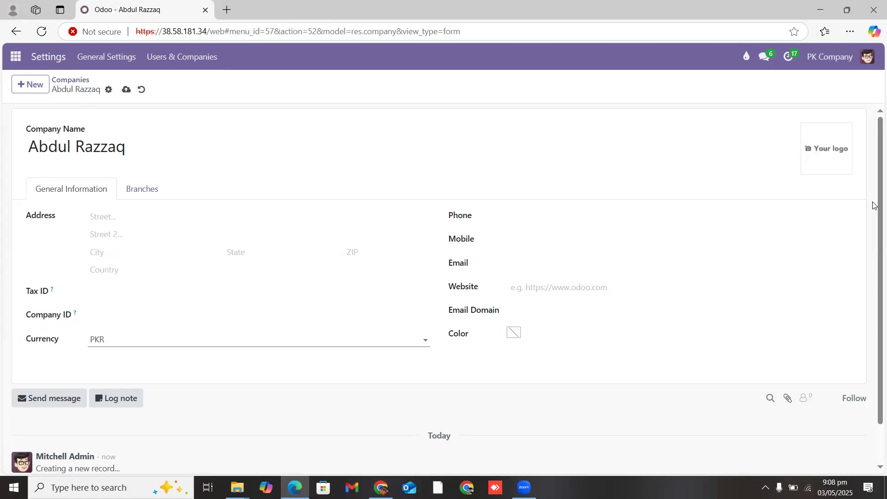
scroll(875, 293, "down", 2)
scroll(874, 86, "up", 2)
left_click(127, 89)
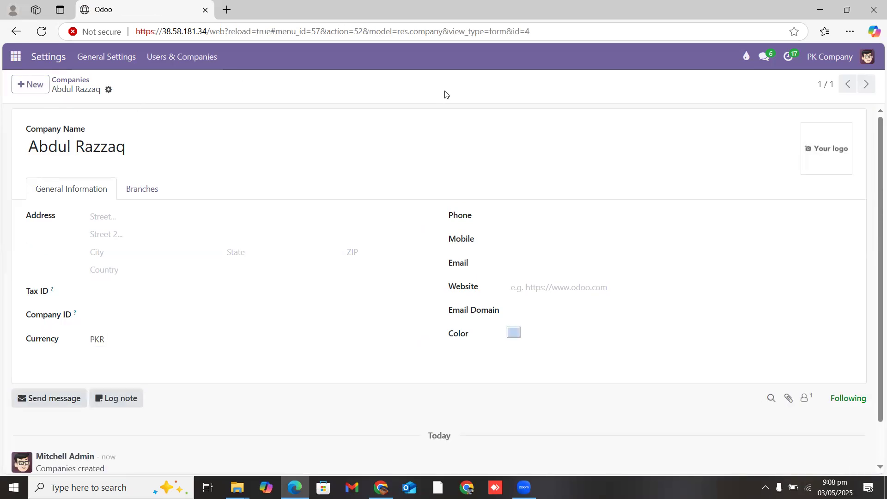
Step: Open the Users & Companies > Users list of internal users
left_click(831, 59)
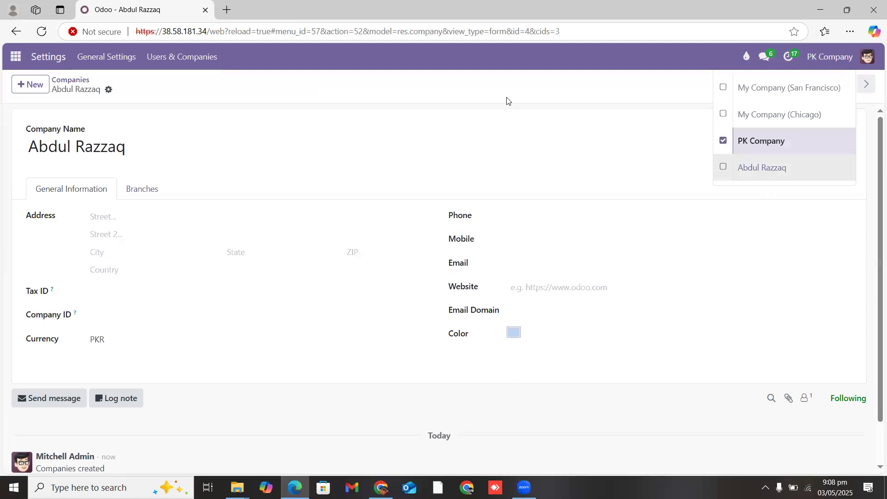
left_click(243, 135)
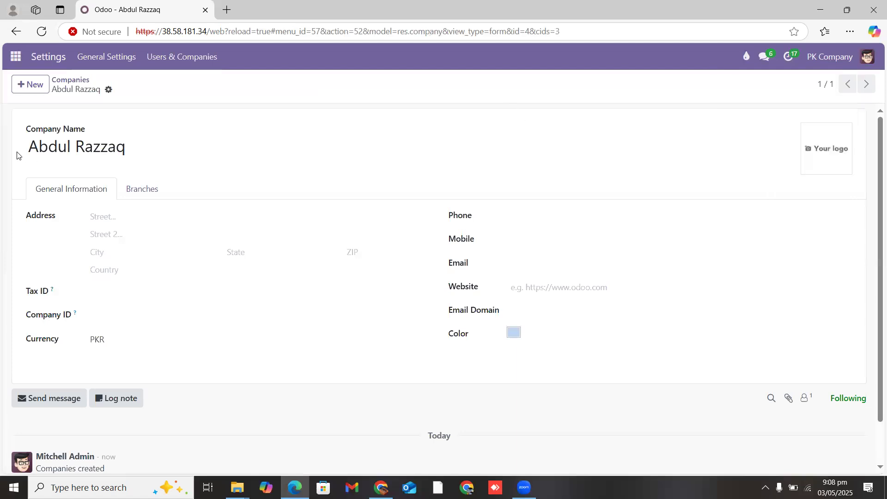
left_click(184, 62)
left_click(171, 82)
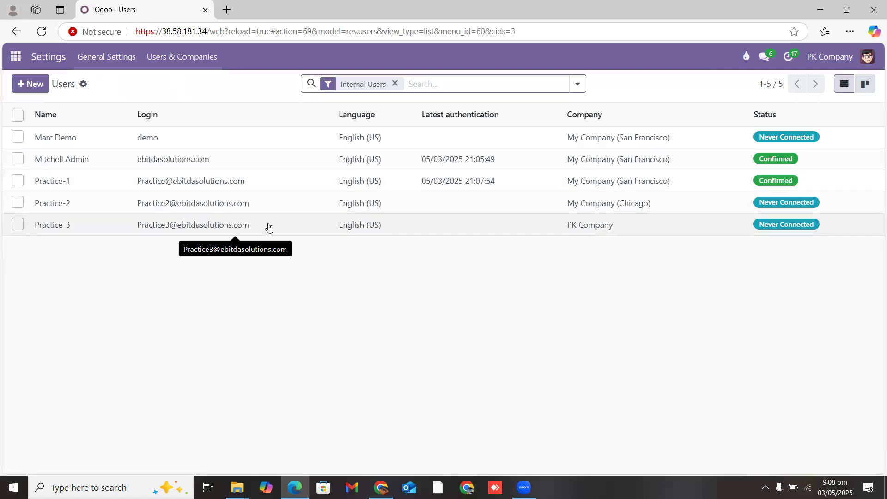
Step: Make the new company Practice-1's default and only allowed company, save, and copy its email
left_click(261, 185)
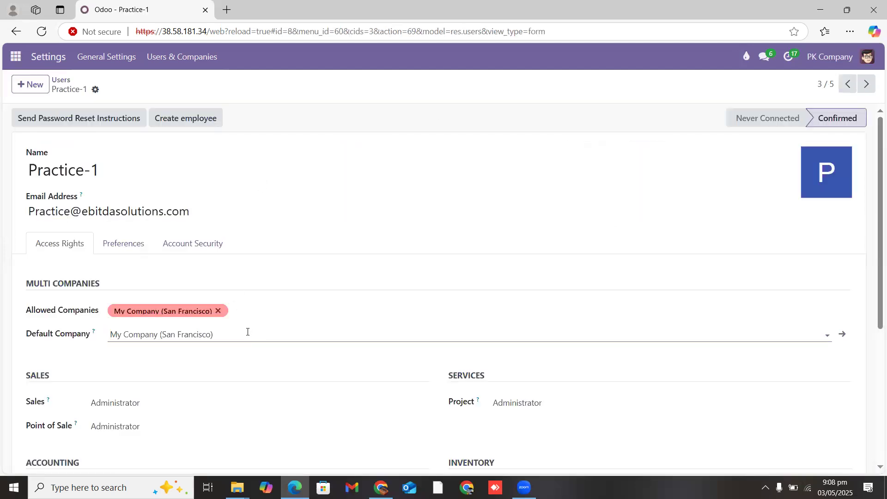
left_click(237, 339)
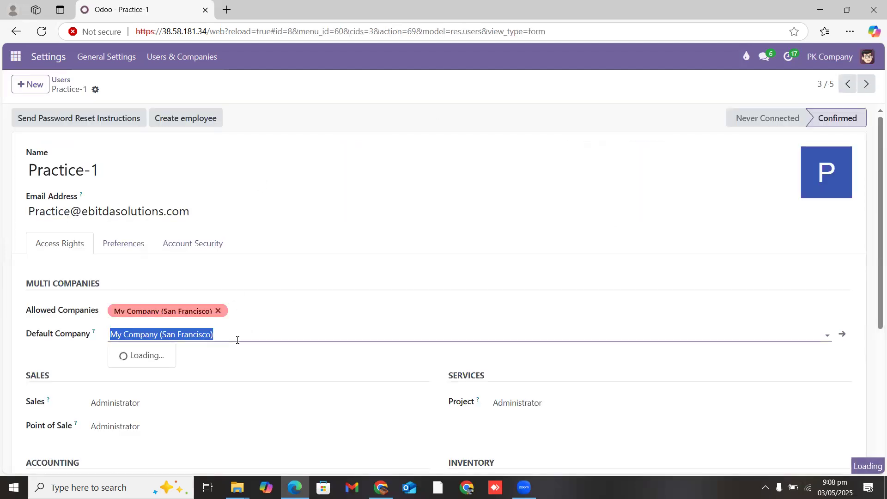
left_click(152, 364)
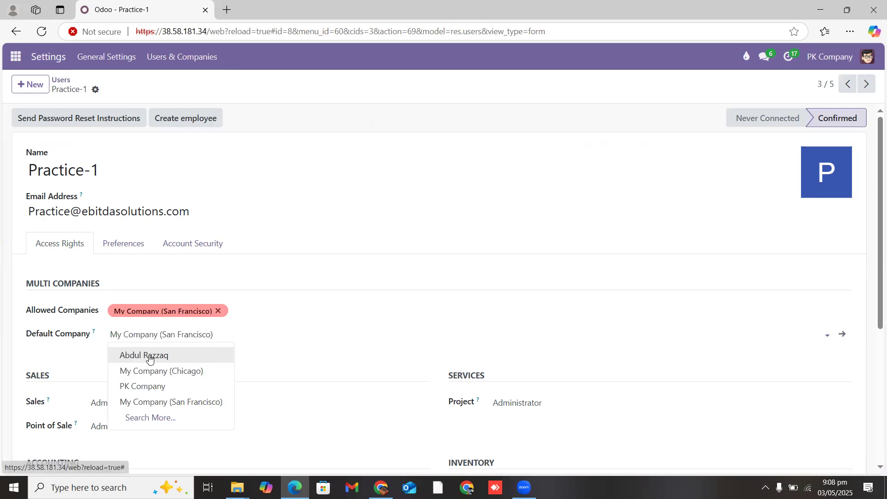
left_click(218, 310)
left_click(219, 309)
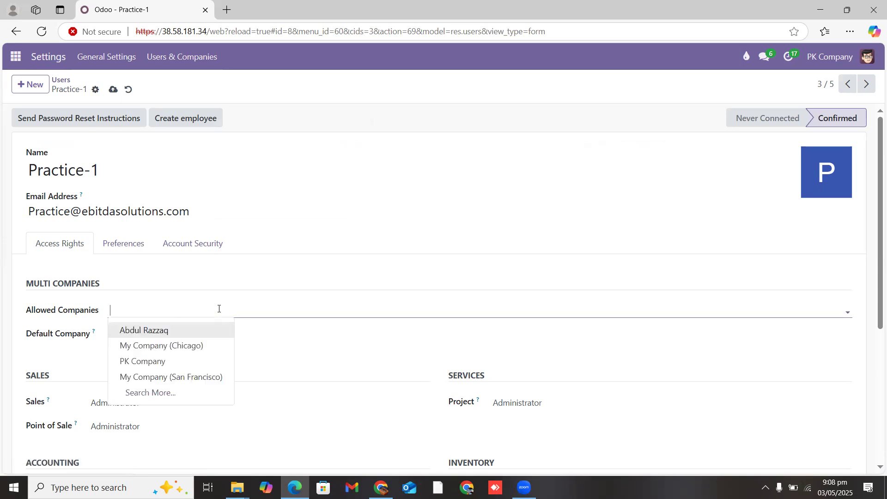
left_click(168, 331)
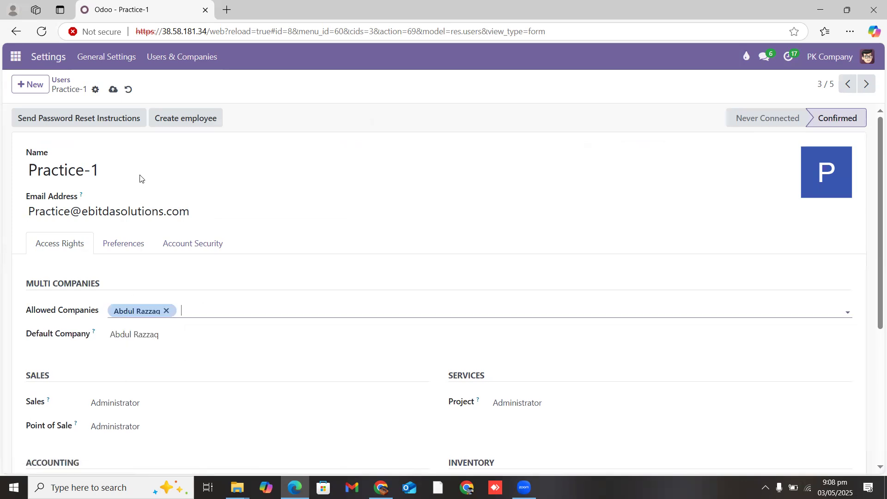
left_click(113, 90)
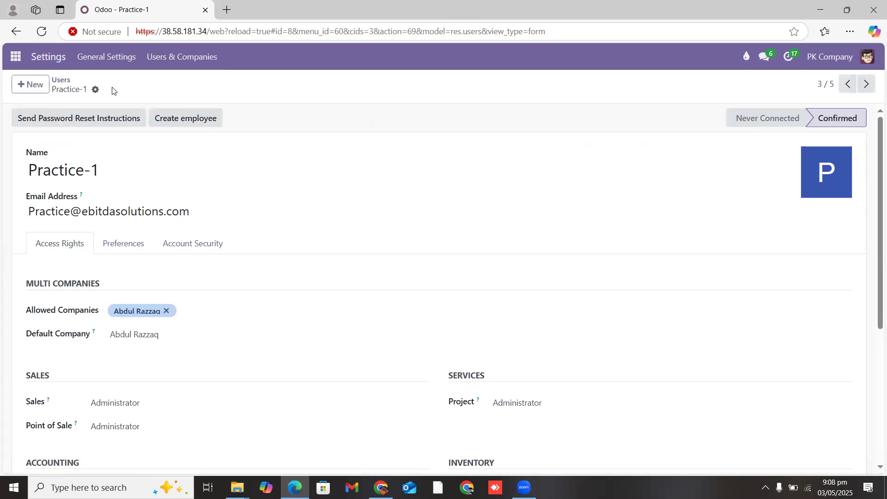
left_click_drag(206, 210, 23, 214)
key("ctrl+c")
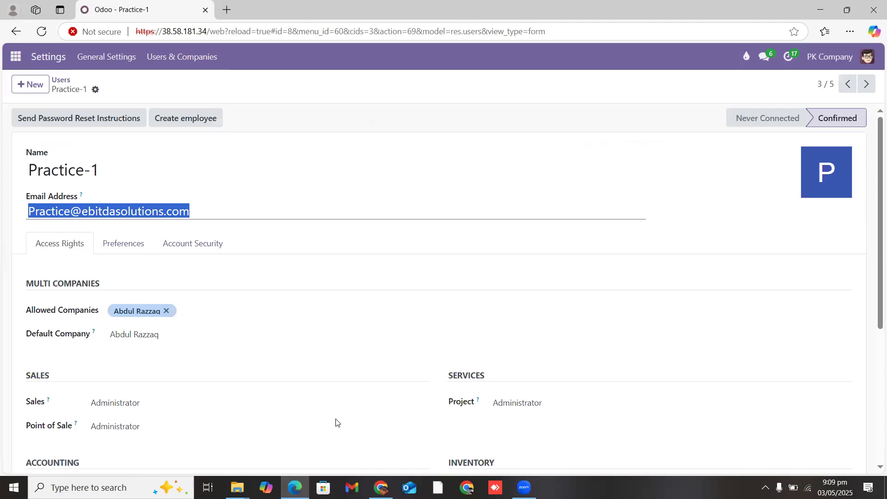
key("alt+Tab")
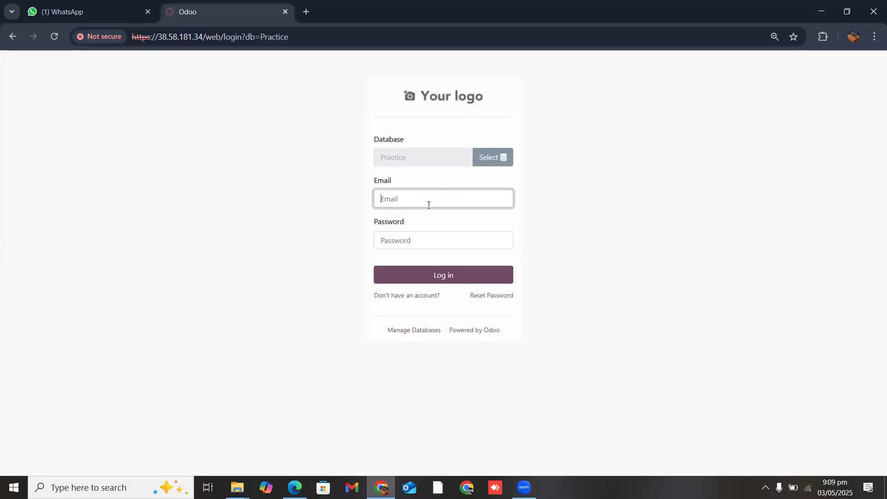
Step: Sign in as the Practice-1 user in the second browser and show its apps home screen
key("ctrl+v")
key("Tab")
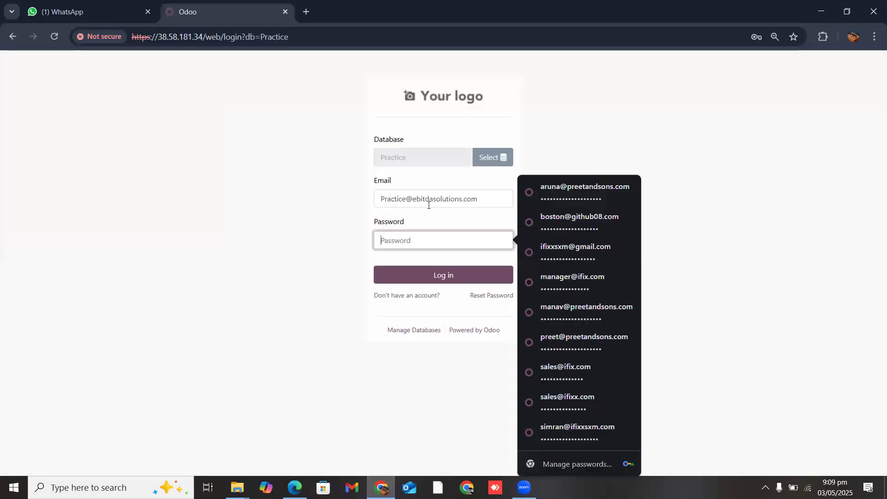
key("ctrl+v")
key("Return")
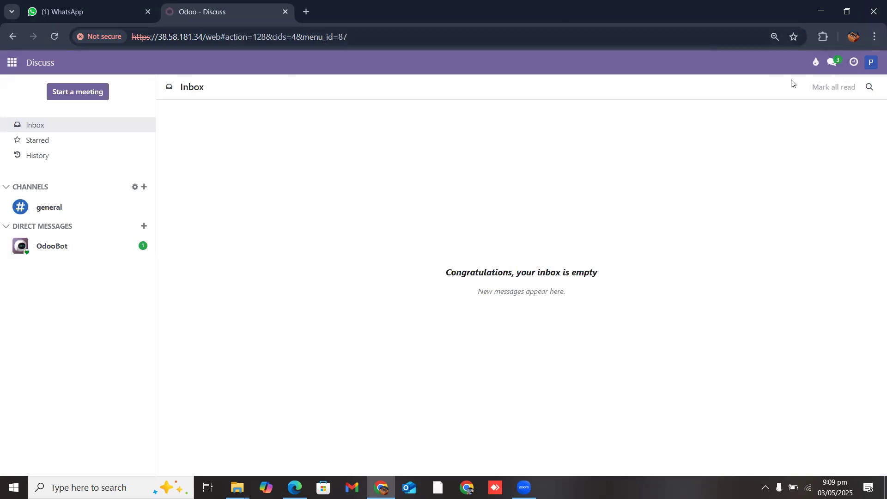
left_click(11, 64)
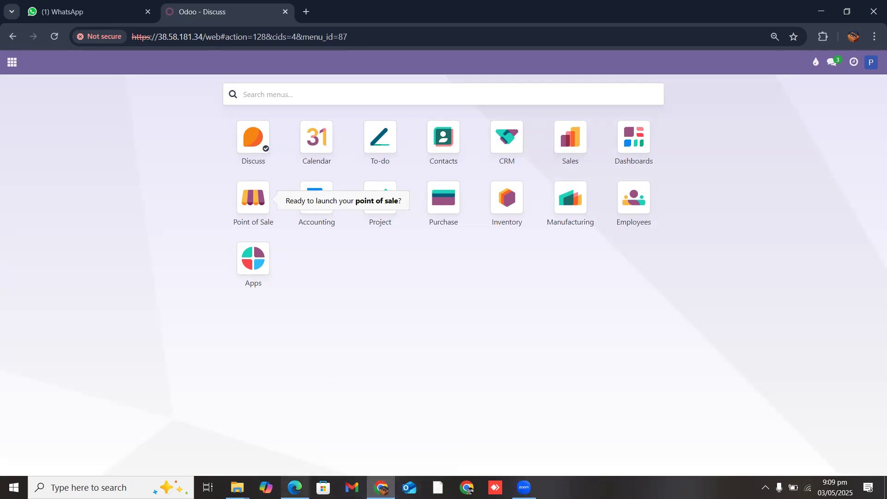
Step: Back in the admin session, open the Invoicing section of Settings
mouse_move(294, 487)
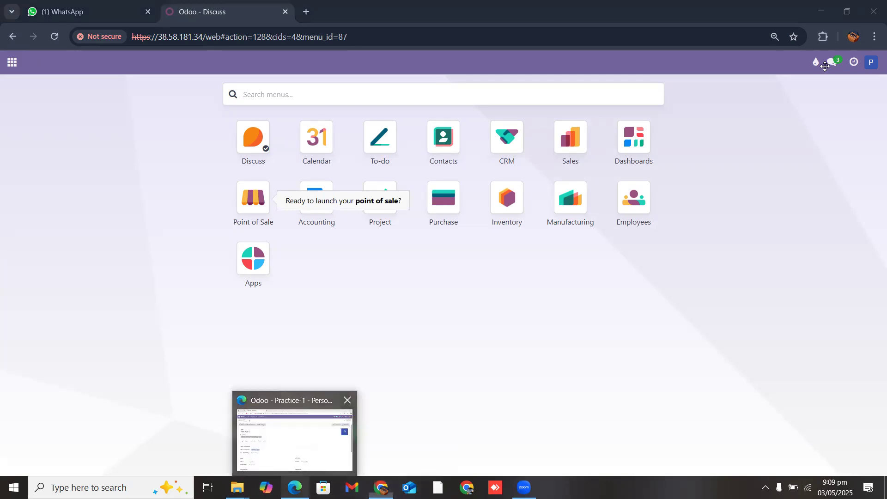
left_click(294, 437)
left_click(49, 57)
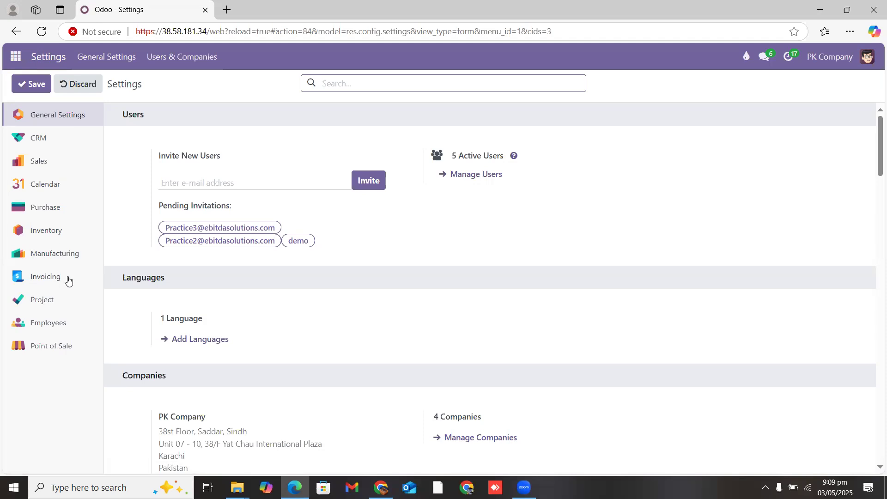
left_click(52, 277)
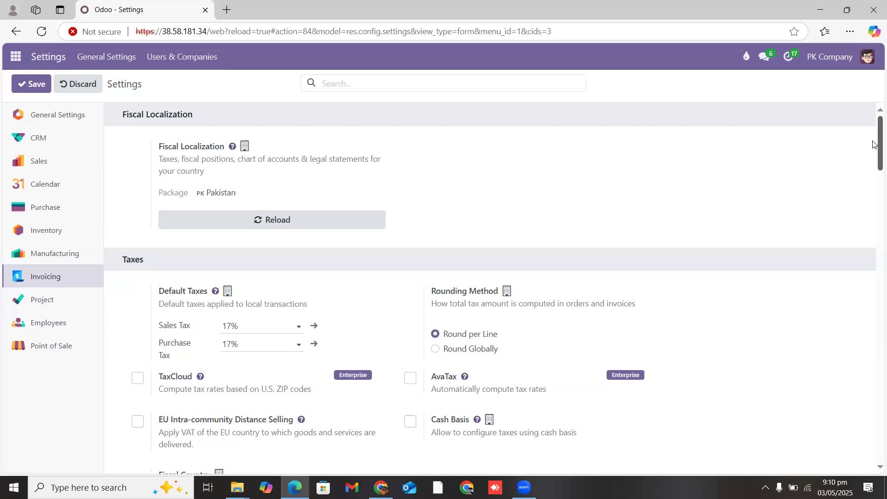
Step: Check the Fiscal Country stays Pakistan and review the 17% default taxes
scroll(873, 145, "down", 3)
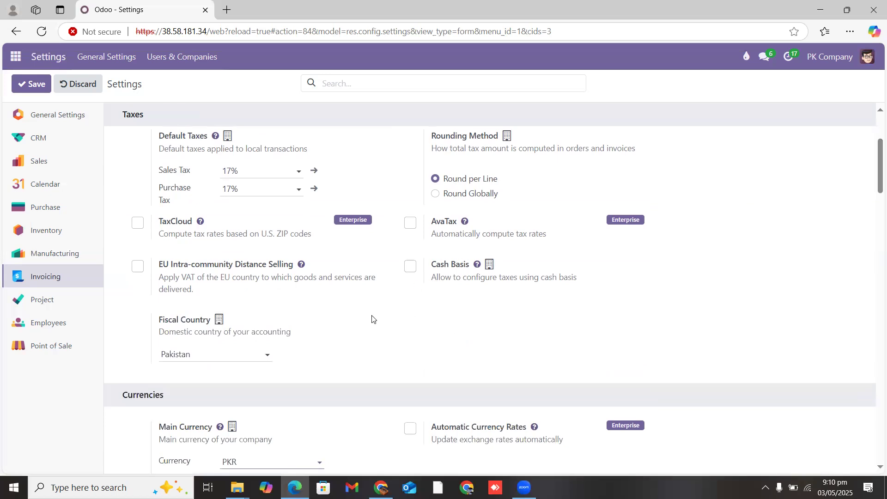
left_click(229, 357)
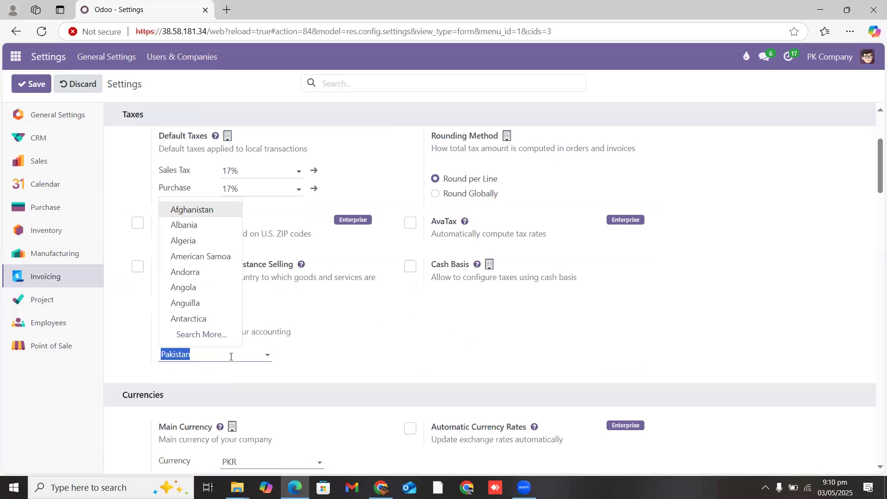
key("Down")
key("Down")
key("Down")
key("Down")
key("Down")
key("Down")
key("Down")
key("Down")
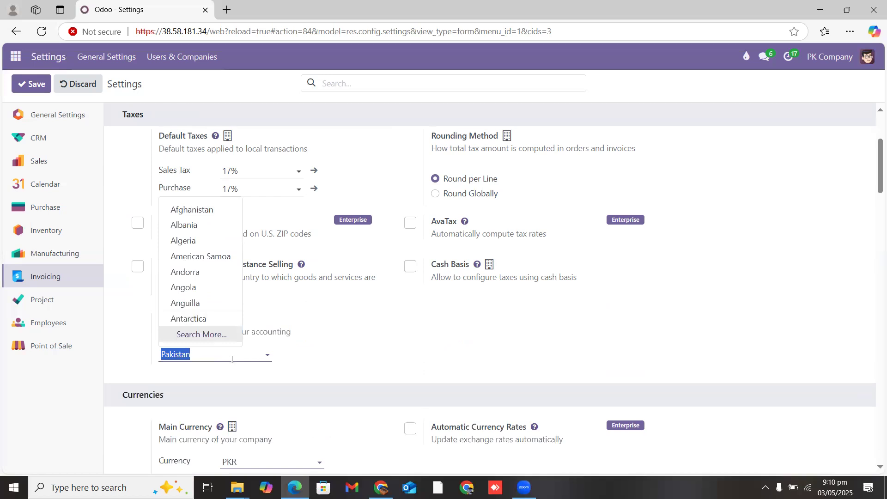
key("Escape")
left_click(458, 365)
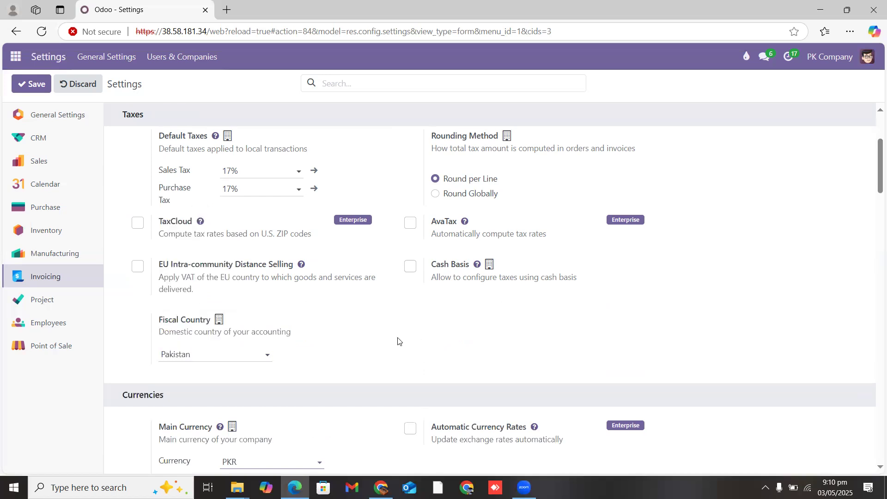
scroll(875, 153, "up", 2)
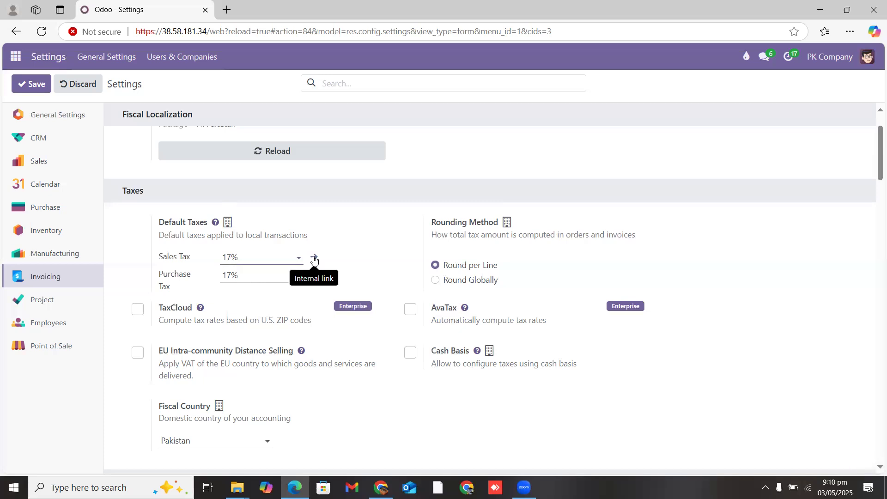
Step: On the 17% sales tax, change the tax name to 18% and the amount to 18.0000
left_click(314, 259)
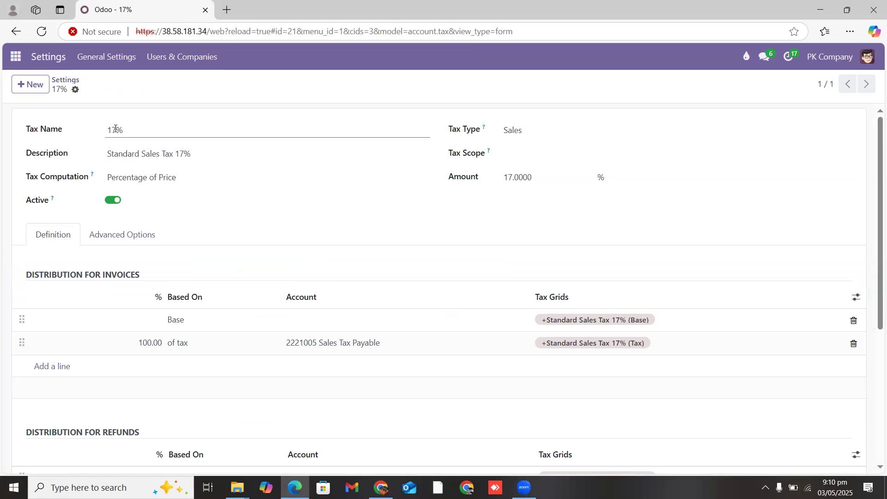
left_click(166, 136)
key("Left")
key("BackSpace")
type("8")
left_click(522, 179)
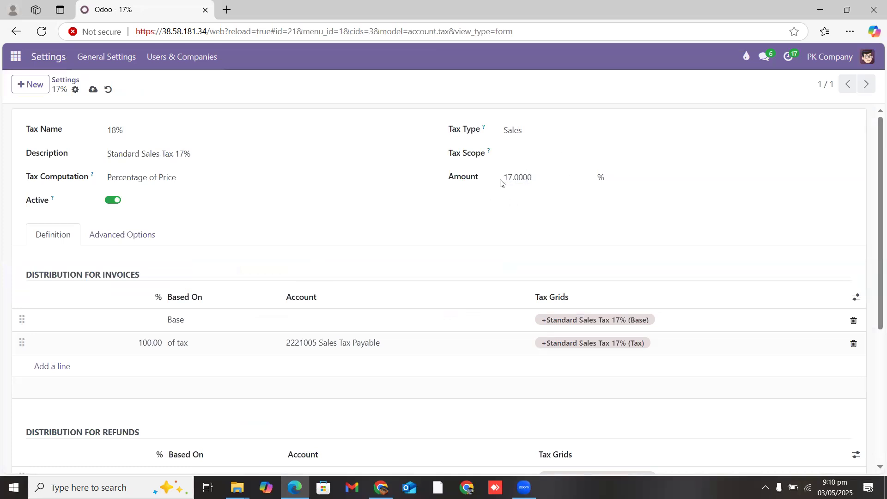
double_click(512, 178)
left_click(519, 179)
key("BackSpace")
type("8")
Step: Set the tax line account to 2221005 Sales Tax Payable and the description to Standard Sales Tax 18%
left_click(389, 345)
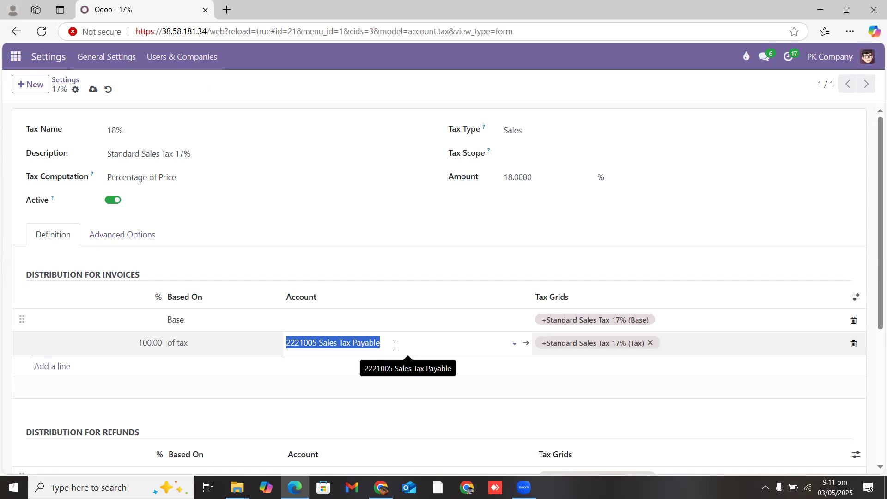
type("s")
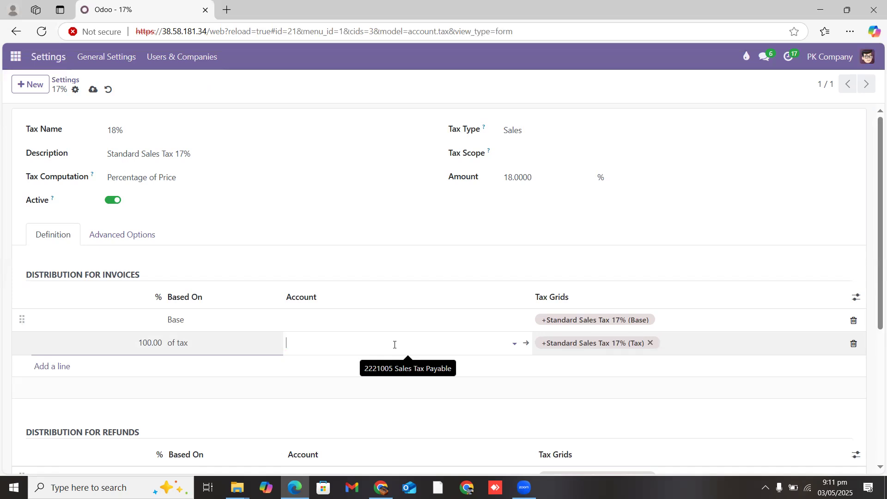
type("ales")
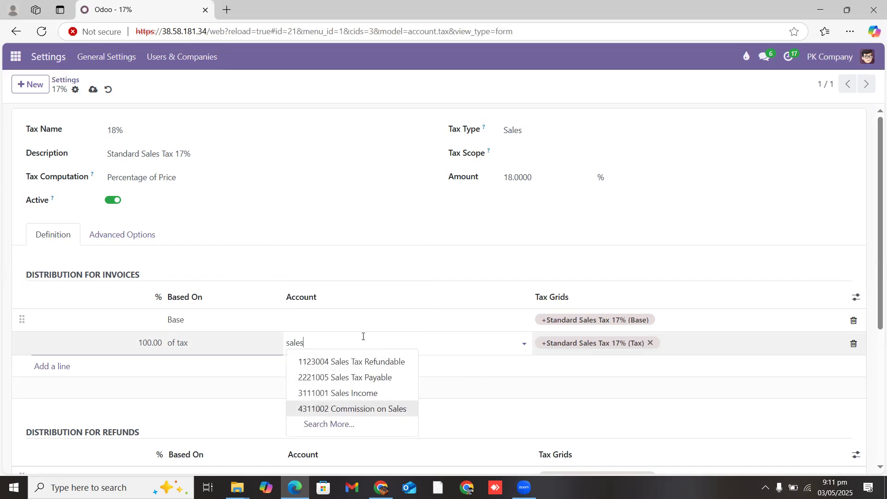
left_click(373, 379)
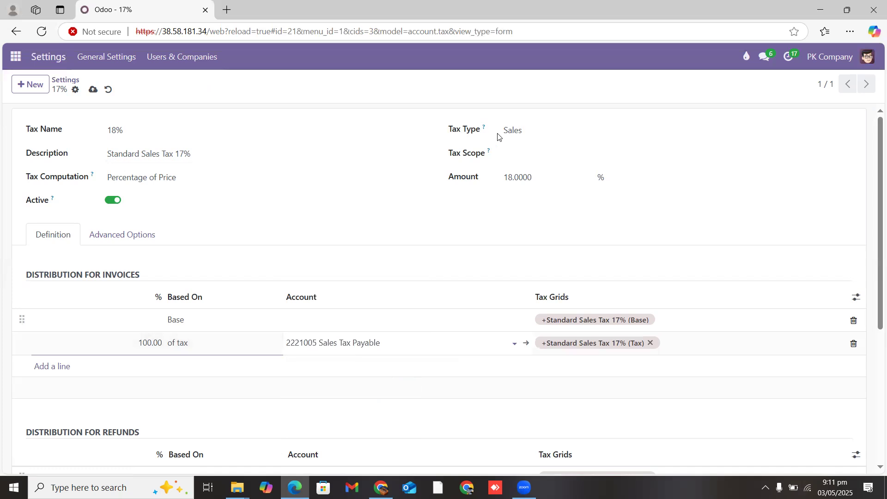
left_click(184, 153)
key("BackSpace")
type("8")
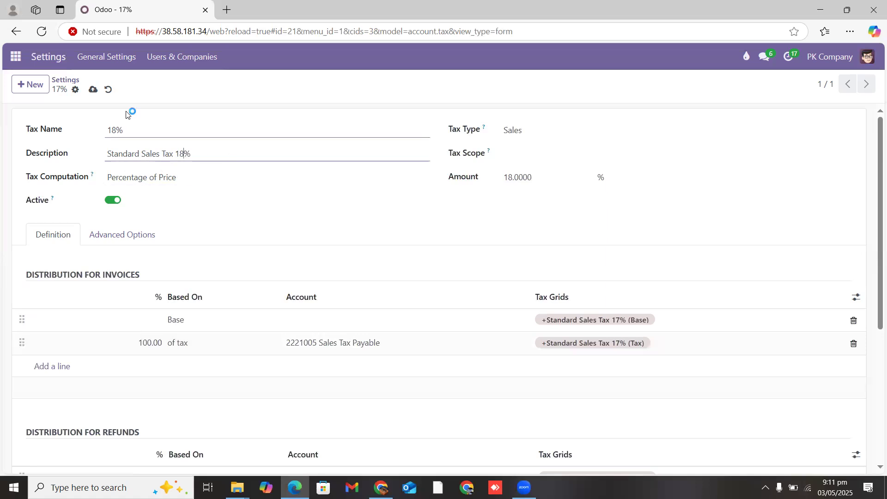
Step: Change the advanced Label on Invoices to Standard Sales Tax 18% and save the tax
left_click(123, 234)
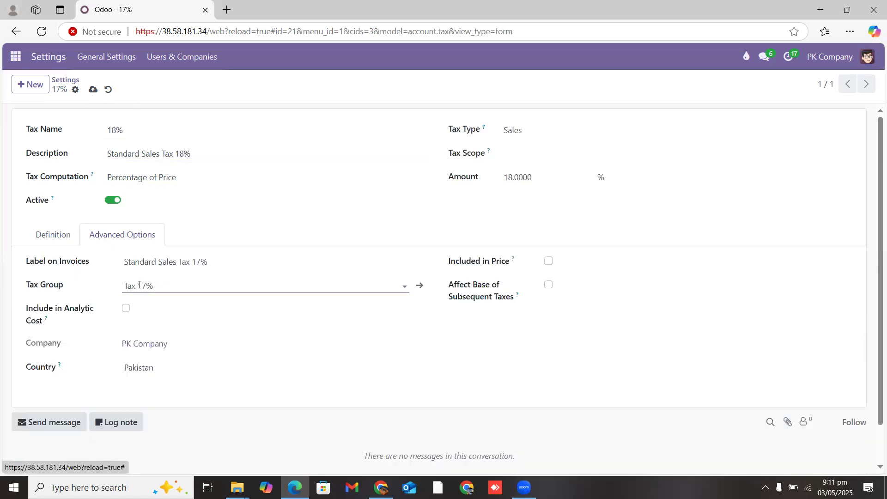
left_click_drag(24, 261, 198, 265)
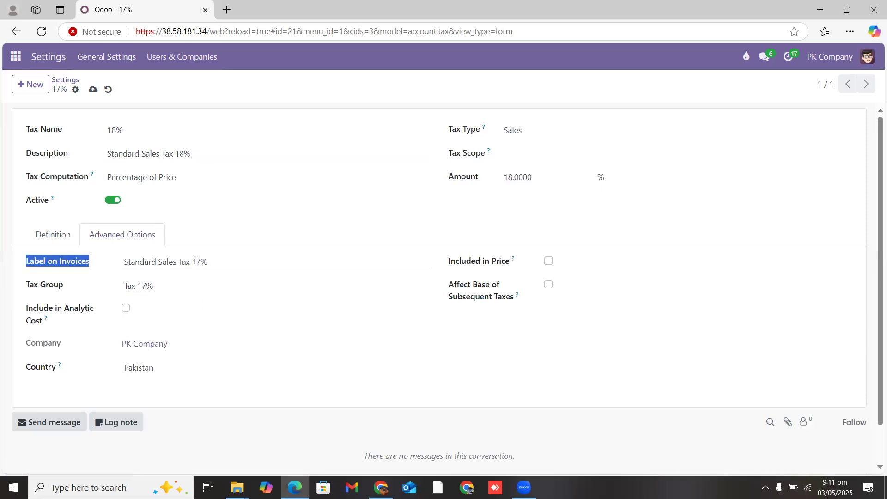
left_click(198, 262)
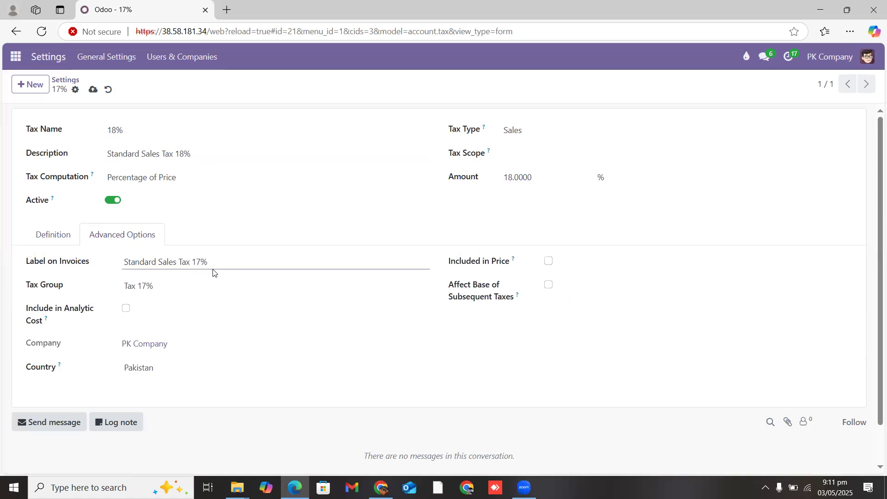
key("BackSpace")
type("8")
left_click(163, 285)
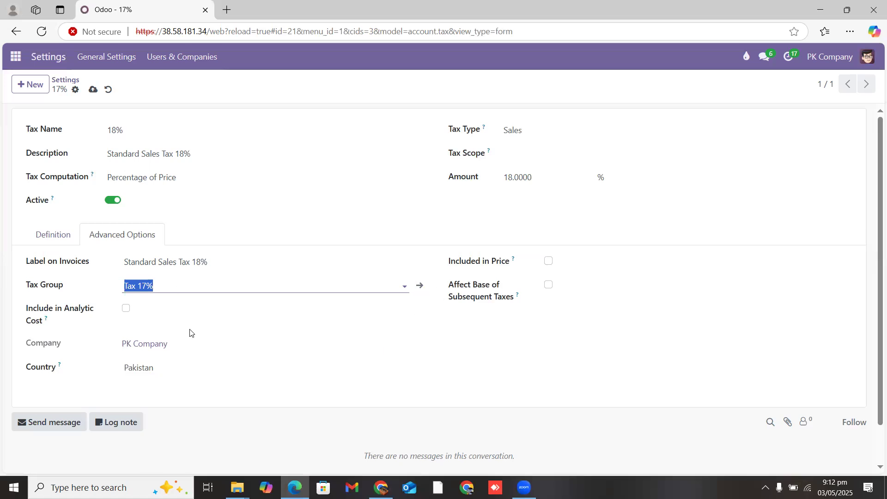
left_click(94, 91)
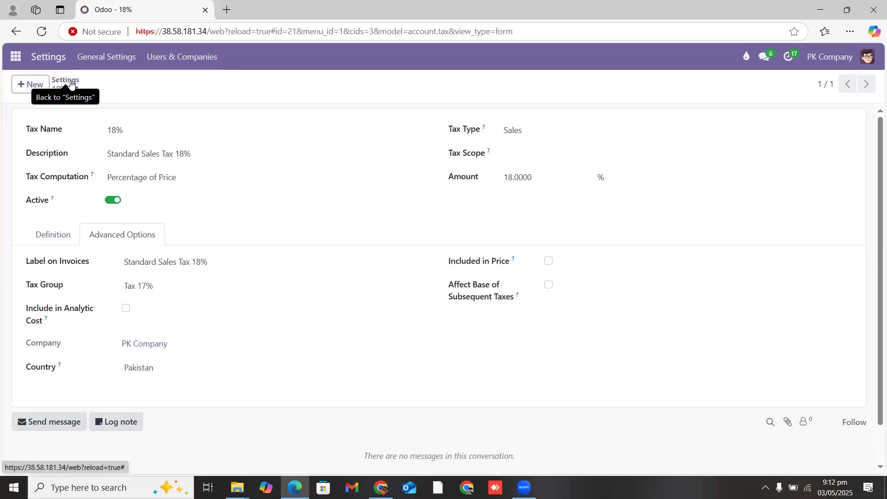
left_click(70, 83)
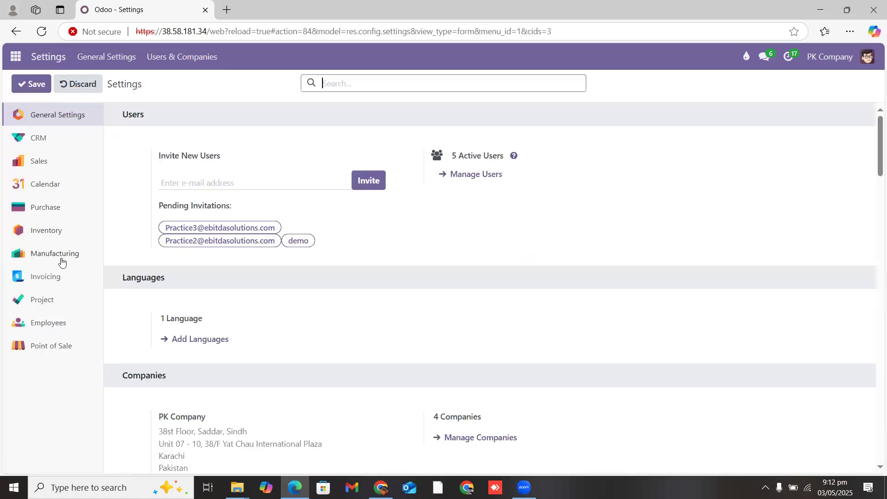
Step: Open the default purchase tax and change its amount to 18.0000 and name to 18%
left_click(68, 279)
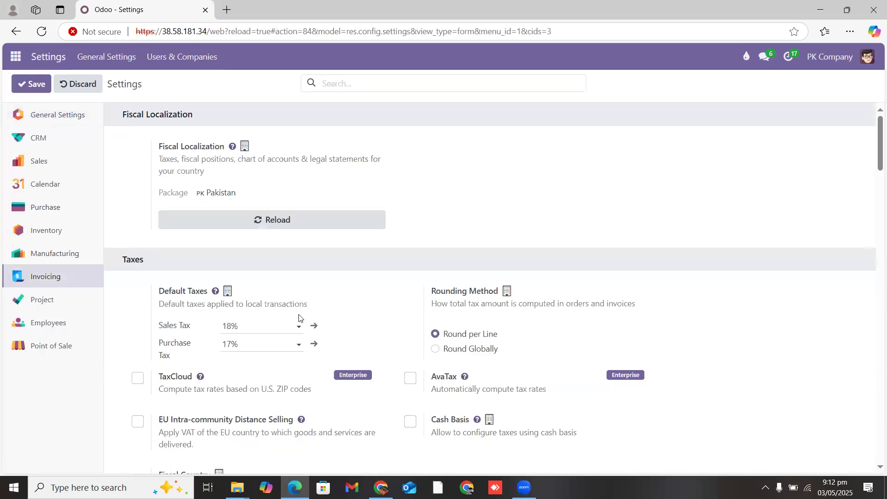
left_click(314, 347)
double_click(512, 176)
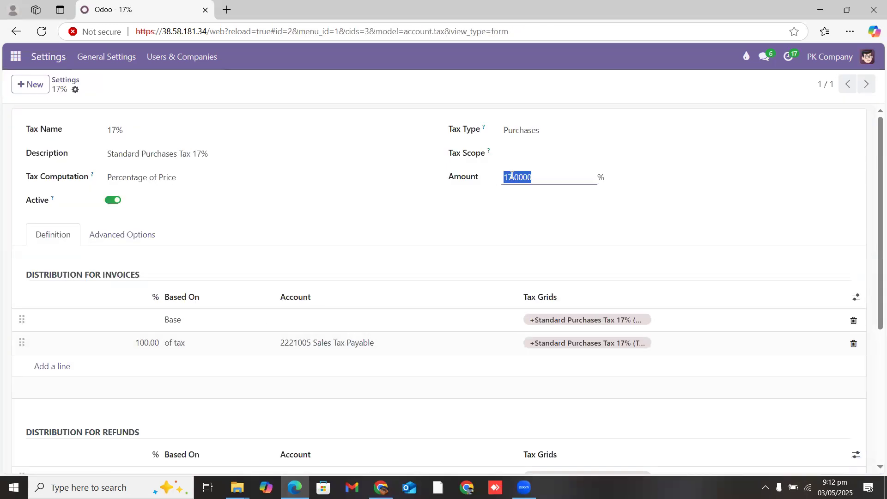
key("Left")
key("Right")
key("BackSpace")
type("8")
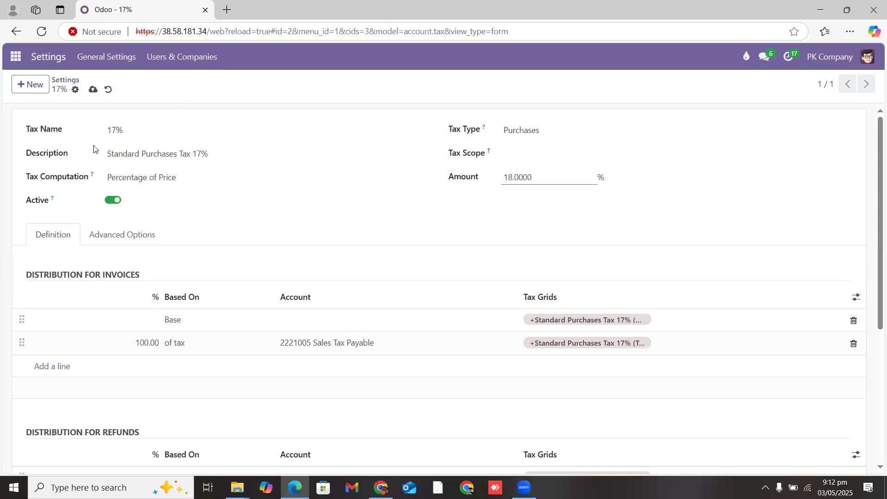
left_click(115, 132)
key("BackSpace")
type("8")
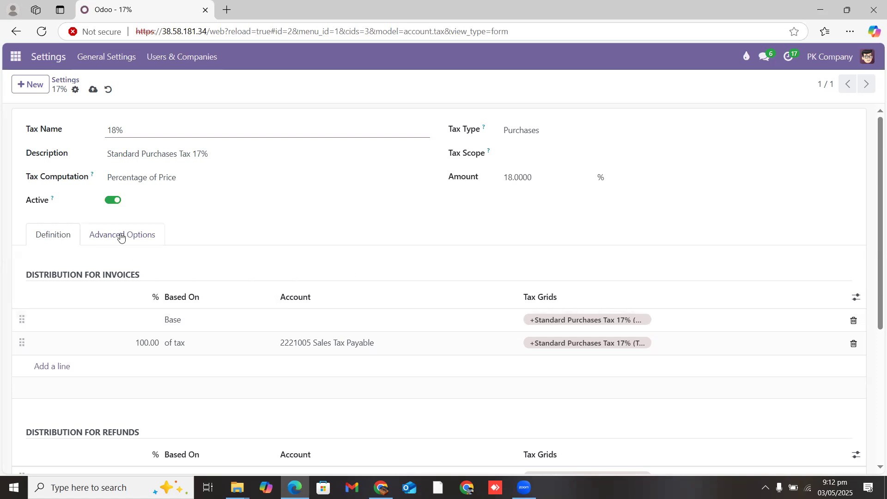
Step: Set the description and invoice label to Standard Purchases Tax 18%, then save
left_click(200, 154)
key("BackSpace")
type("8")
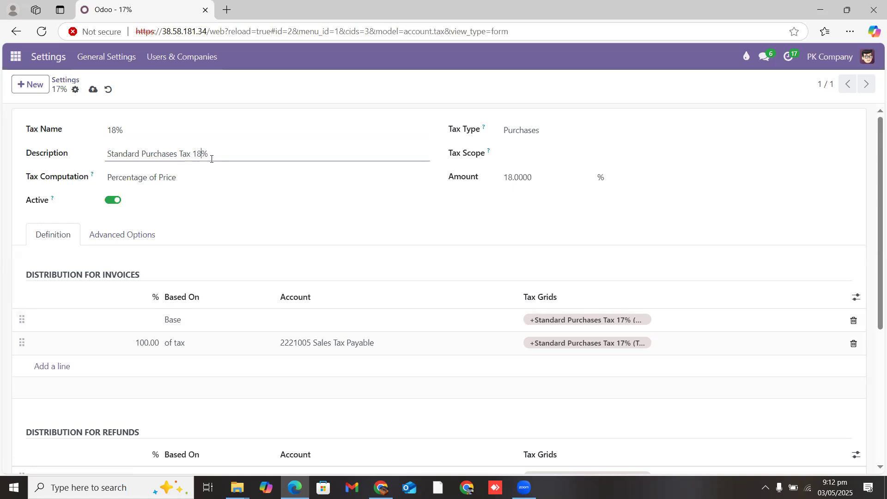
left_click(123, 234)
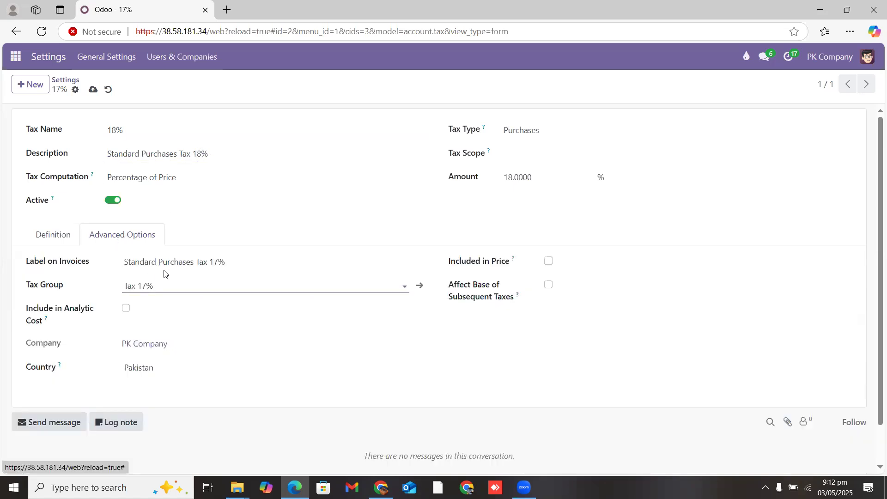
left_click(217, 262)
key("BackSpace")
type("8")
left_click(94, 89)
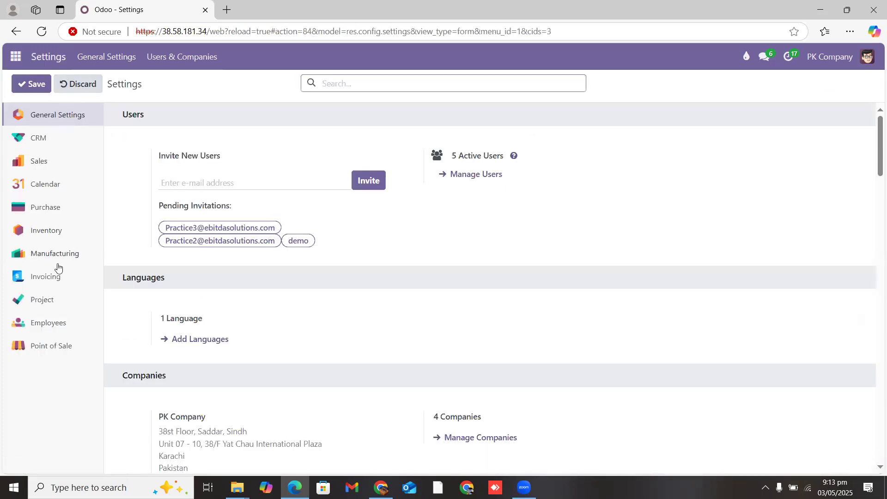
Step: Scroll through the Invoicing settings' 18% default taxes down to the Currencies section showing PKR
left_click(58, 276)
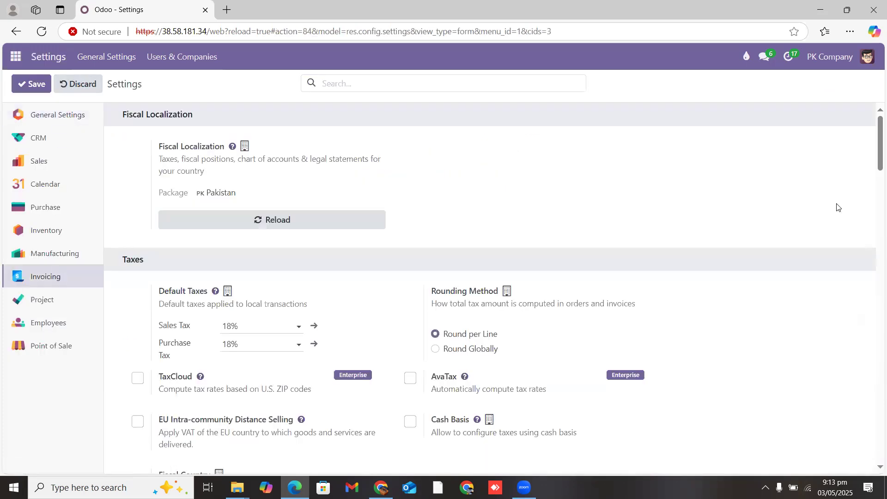
mouse_move(875, 159)
left_mouse_down()
mouse_move(874, 181)
mouse_move(875, 160)
left_mouse_up()
left_click_drag(873, 146, 874, 174)
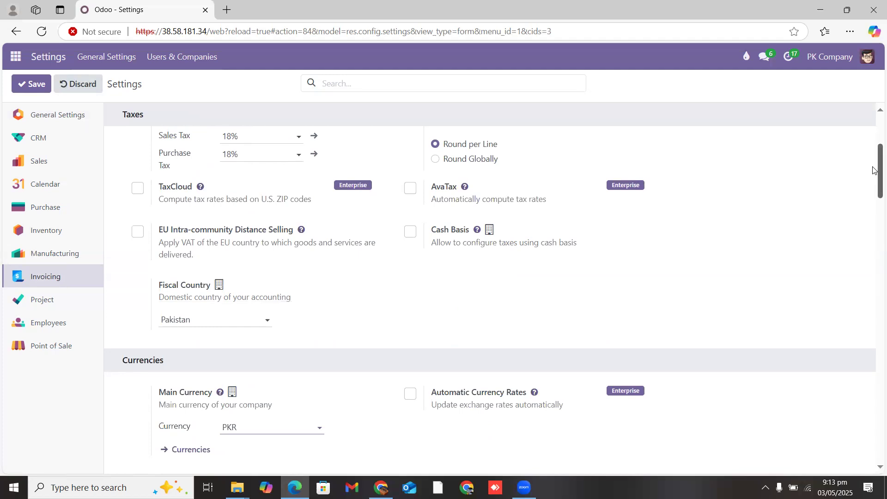
mouse_move(224, 227)
left_click_drag(224, 226, 313, 256)
left_click(477, 278)
mouse_move(217, 241)
left_click_drag(220, 242, 228, 242)
left_click(588, 278)
left_click_drag(874, 180, 873, 213)
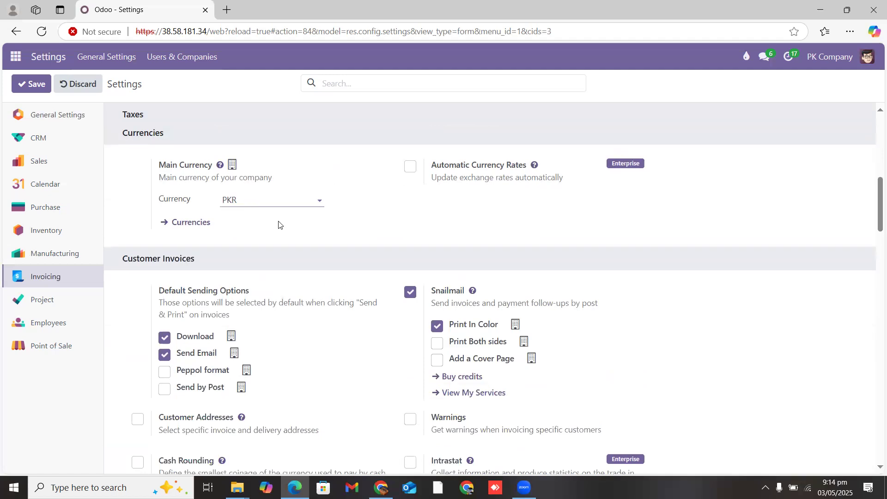
Step: From the currency list, try deactivating USD, then open the USD record and add a rate line
left_click(187, 222)
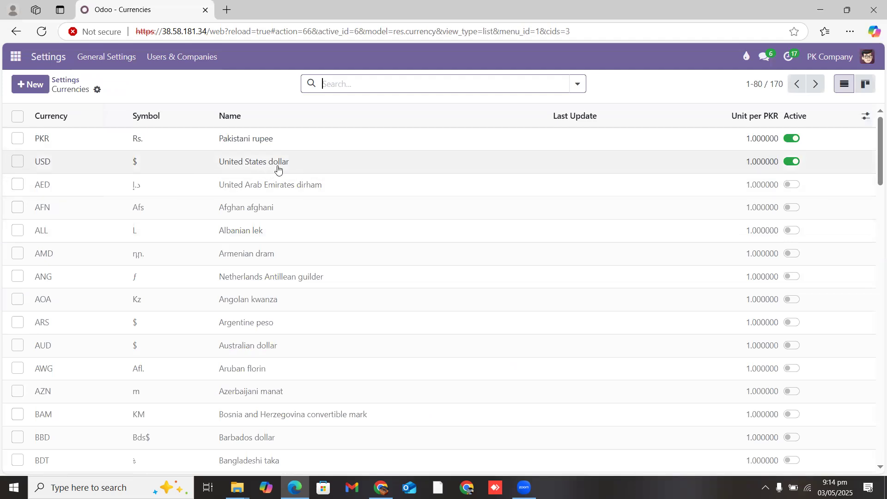
left_click(792, 162)
left_click(301, 290)
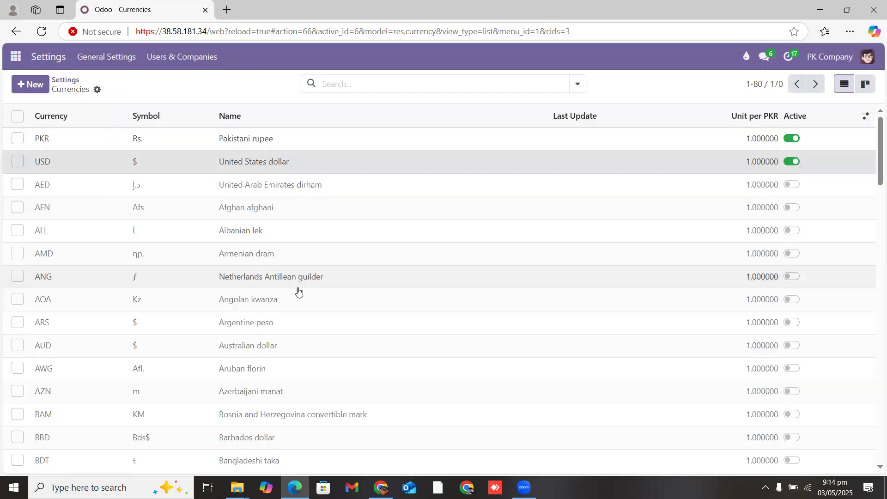
left_click(81, 165)
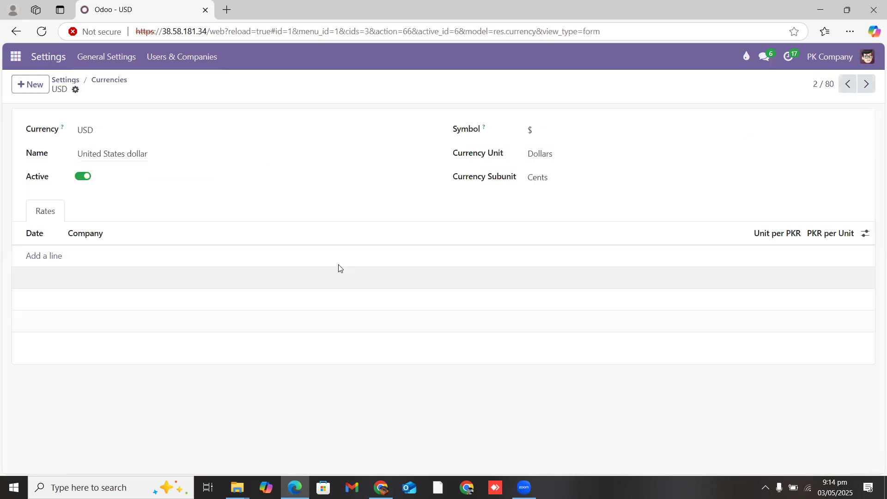
left_click(54, 259)
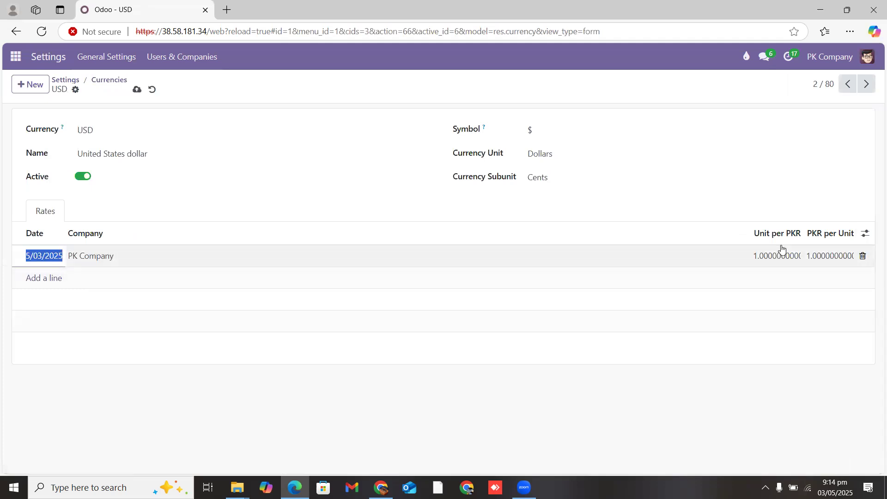
mouse_move(803, 233)
left_mouse_down()
mouse_move(760, 232)
mouse_move(814, 231)
mouse_move(806, 232)
left_mouse_up()
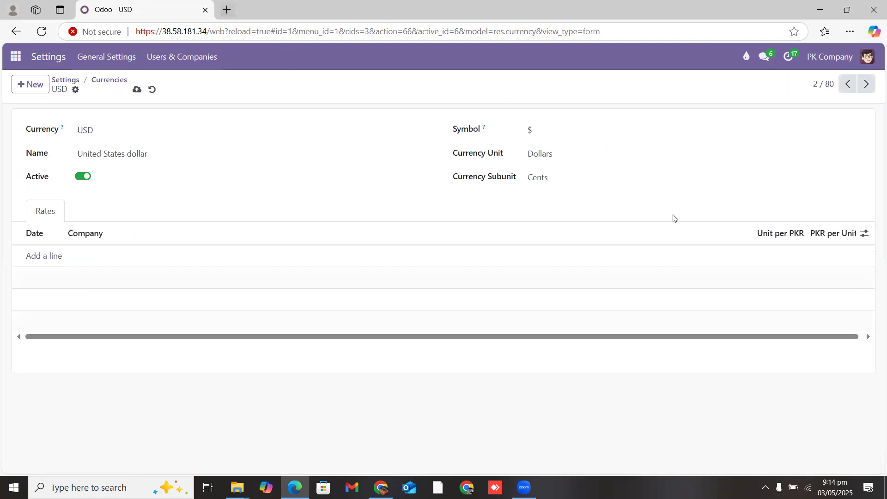
left_click(227, 10)
Step: Search Bing for the pkr to usd rate, copy the 0.0036 result, and return to Odoo
type("u")
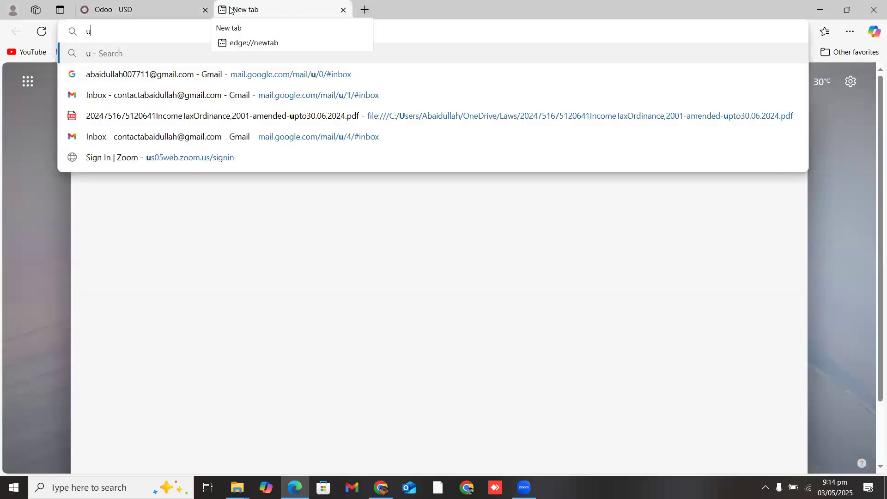
type("sd to pkr")
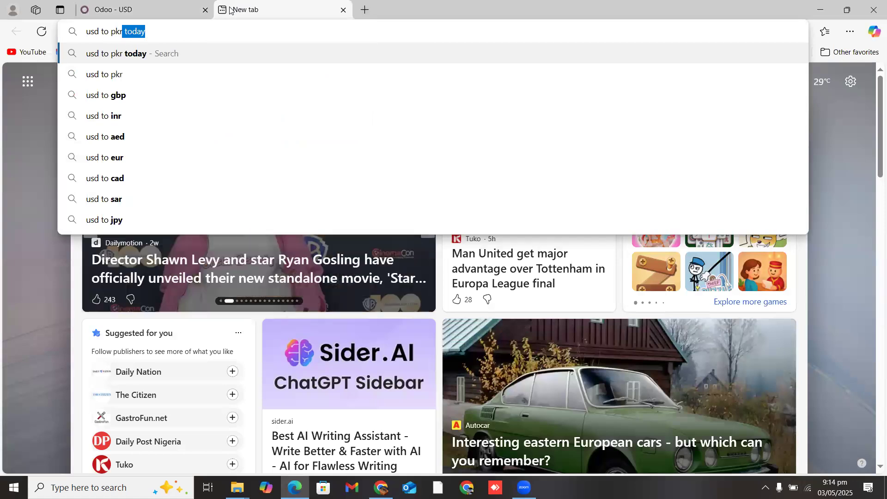
key("BackSpace")
key("Return")
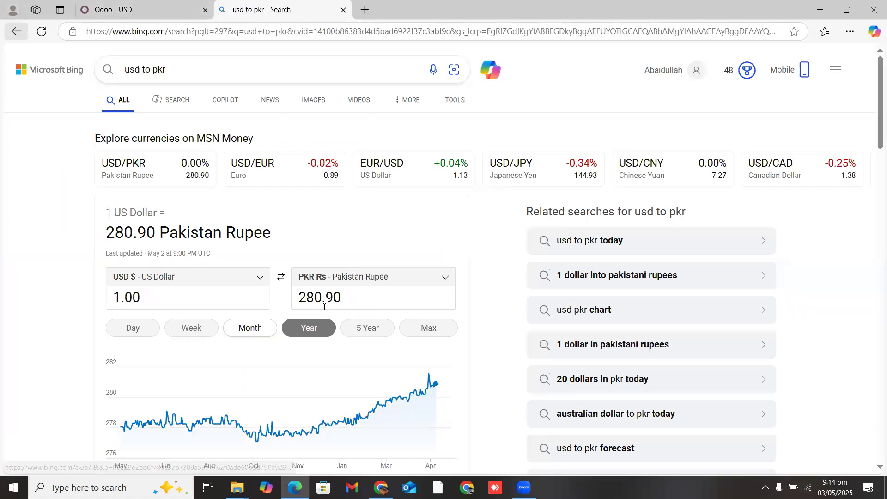
left_click(173, 69)
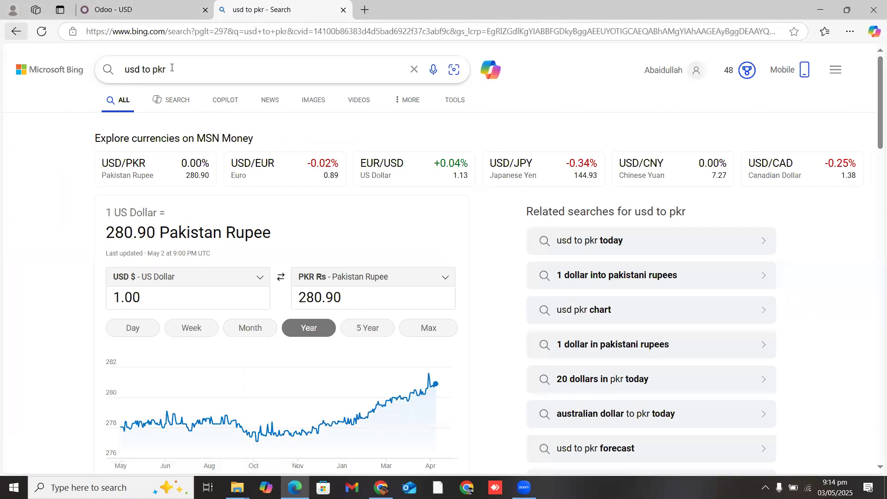
key("BackSpace")
key("BackSpace")
key("BackSpace")
key("BackSpace")
key("BackSpace")
key("BackSpace")
key("BackSpace")
key("BackSpace")
key("BackSpace")
key("BackSpace")
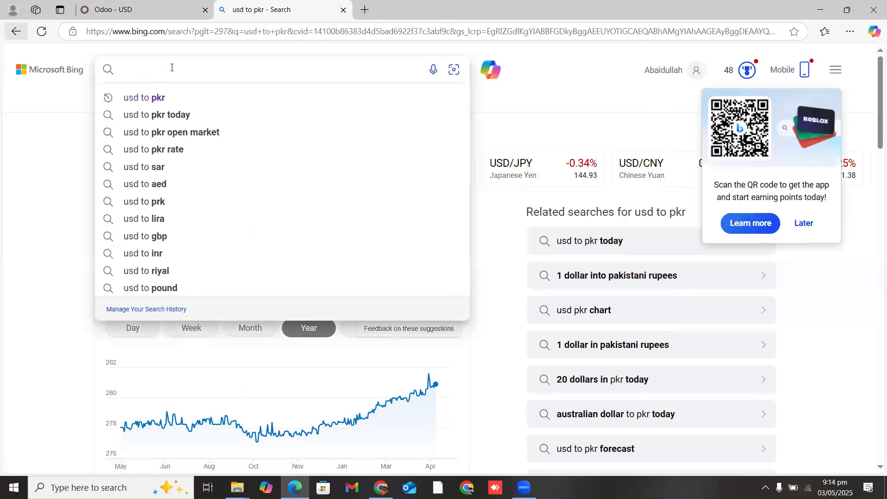
type("pkr to ")
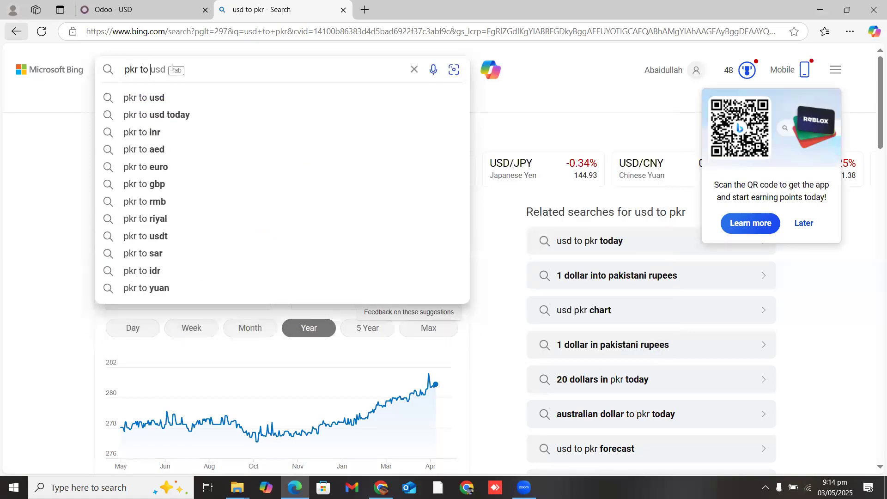
type("usd")
key("Return")
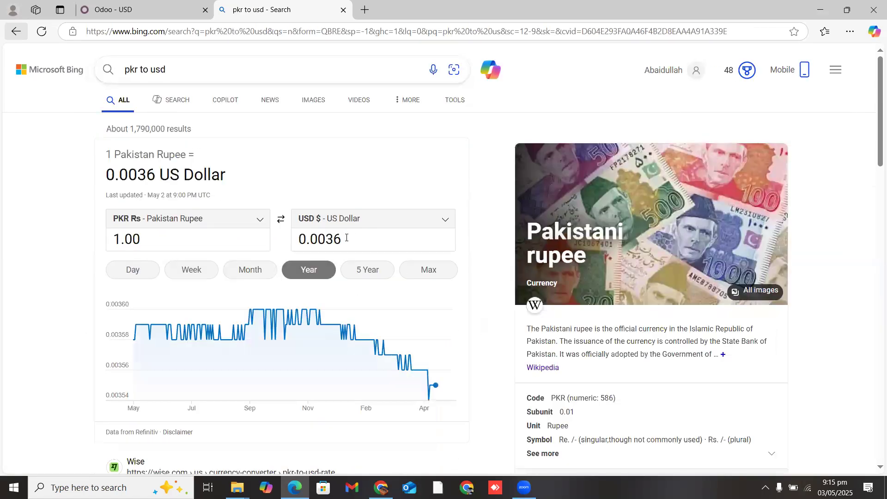
double_click(293, 244)
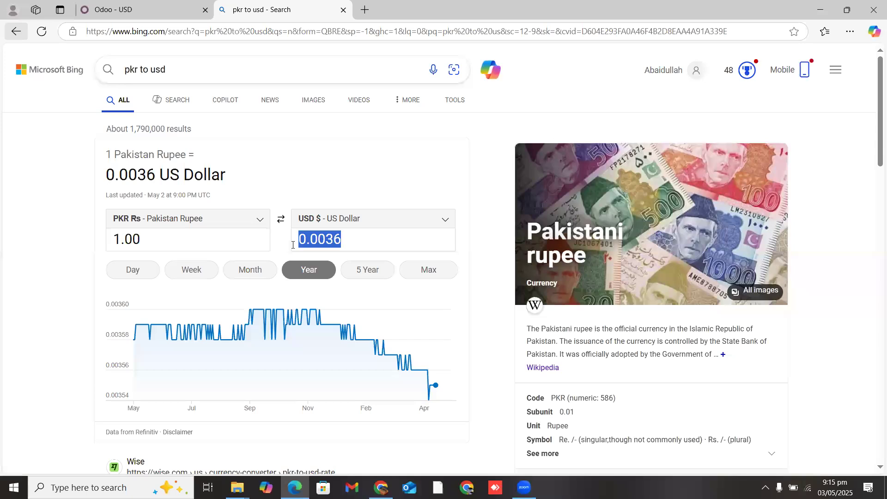
key("ctrl+c")
left_click(167, 9)
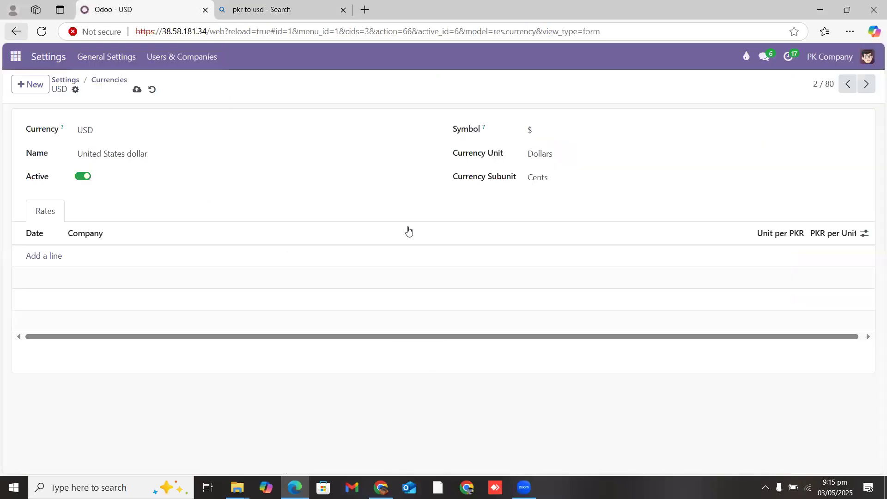
Step: Add a USD rate line with 280 PKR per Unit and remove the extra blank line
left_click(51, 257)
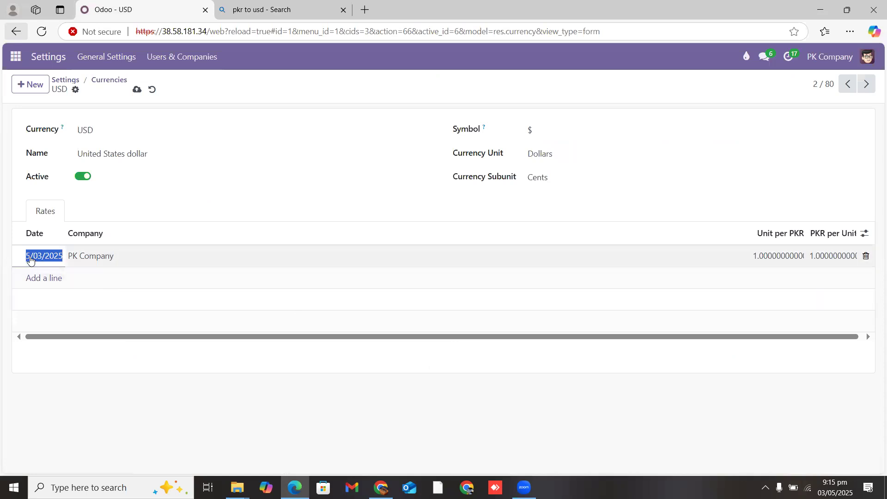
left_click(757, 256)
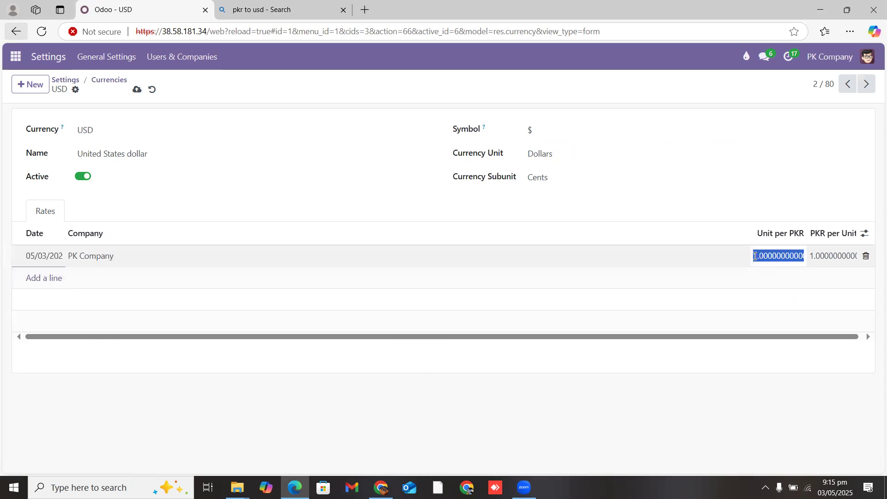
left_click(838, 255)
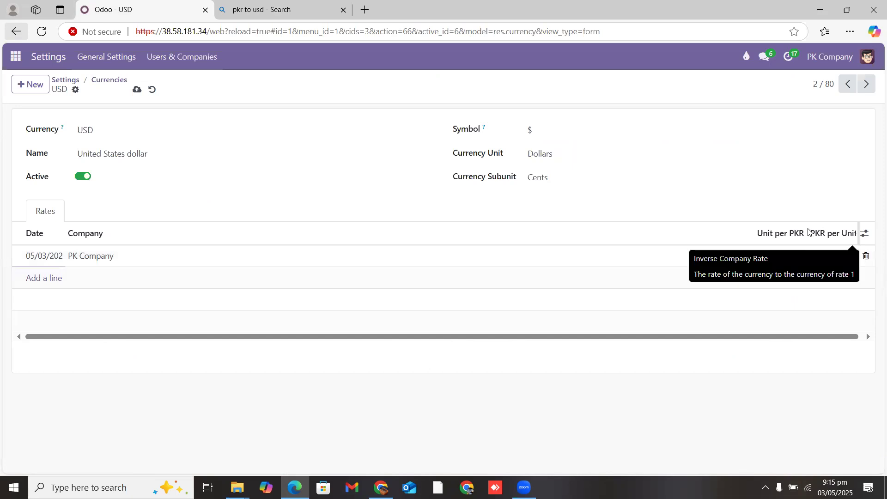
left_click(866, 234)
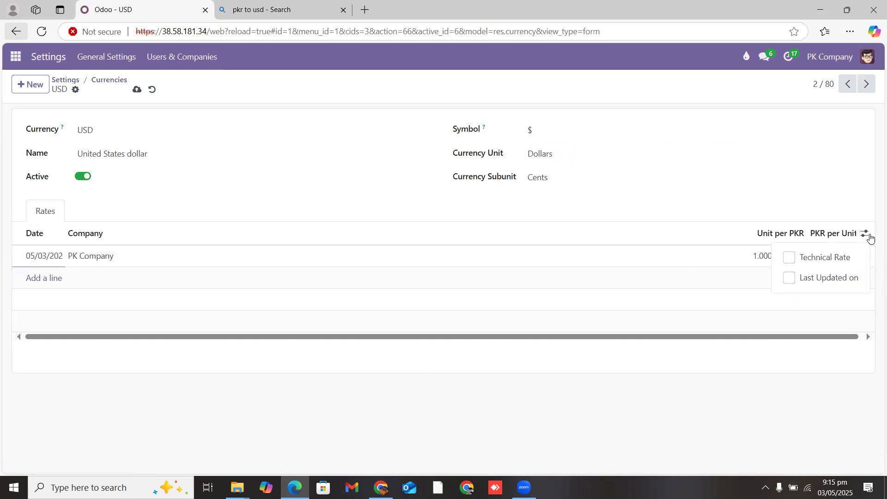
left_click(865, 238)
left_click(828, 256)
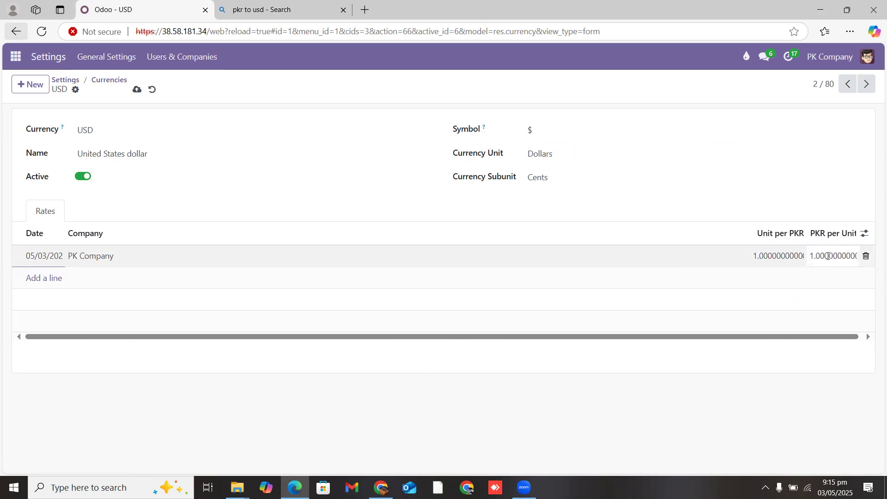
key("BackSpace")
key("BackSpace")
key("BackSpace")
key("BackSpace")
key("Delete")
key("Delete")
key("Delete")
key("Delete")
key("Delete")
key("Delete")
type("28")
key("Return")
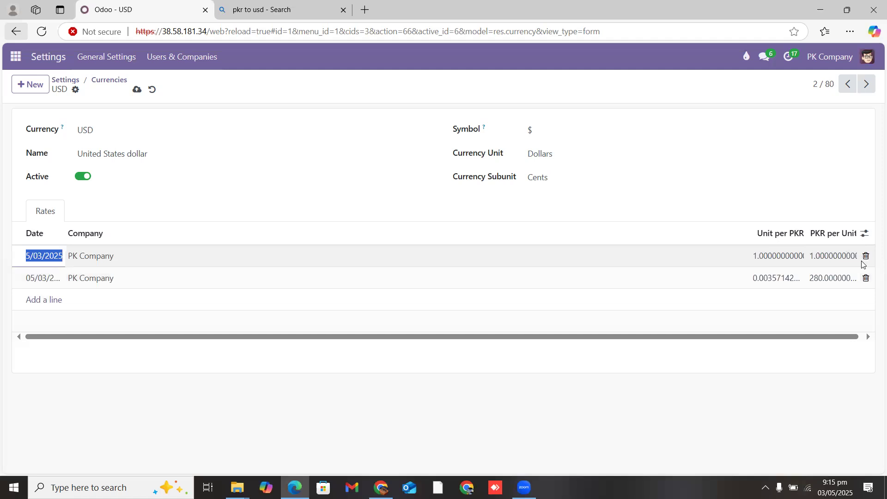
left_click(866, 256)
Step: Enter 0.0036 Unit per PKR, trim PKR per Unit to 277.78, and save the rate
left_click(780, 256)
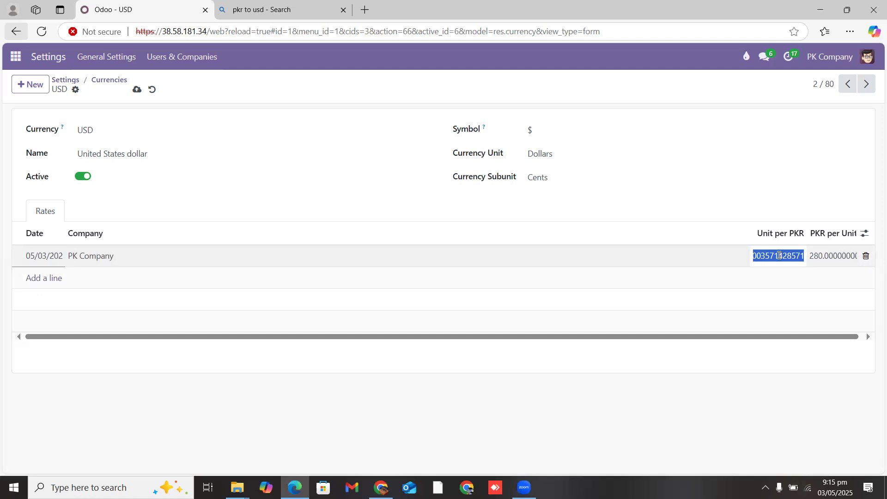
type("0.0036")
left_click(765, 189)
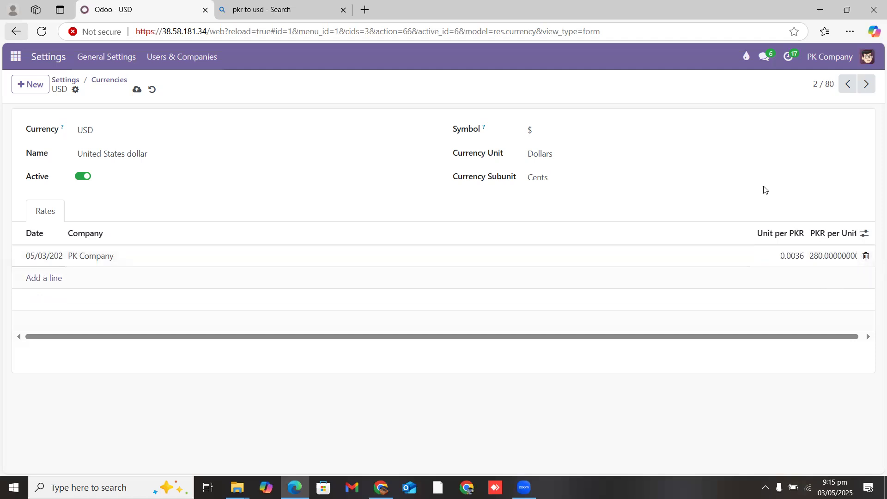
left_click(854, 255)
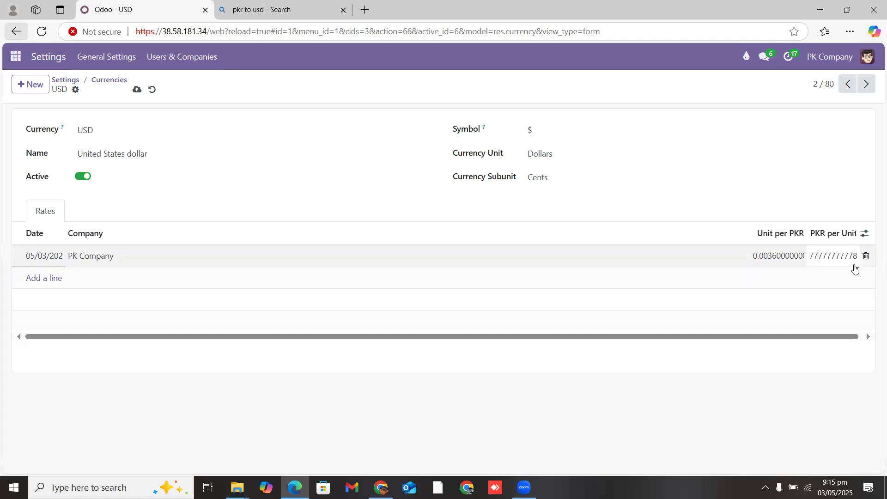
left_click_drag(801, 259, 862, 258)
key("BackSpace")
type("8")
left_click(570, 194)
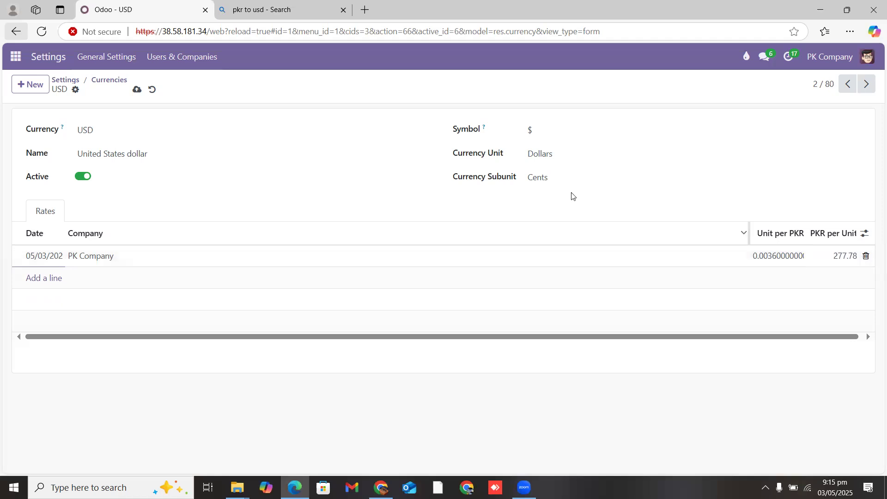
left_click(136, 89)
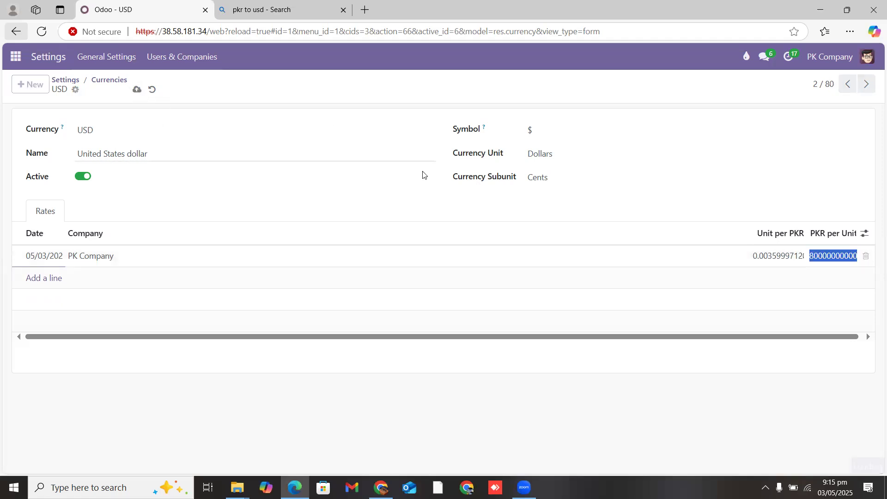
Step: Back in Invoicing settings, tick Automatic Currency Rates, dismissing the Enterprise prompt, and scroll to Customer Invoices
left_click(69, 80)
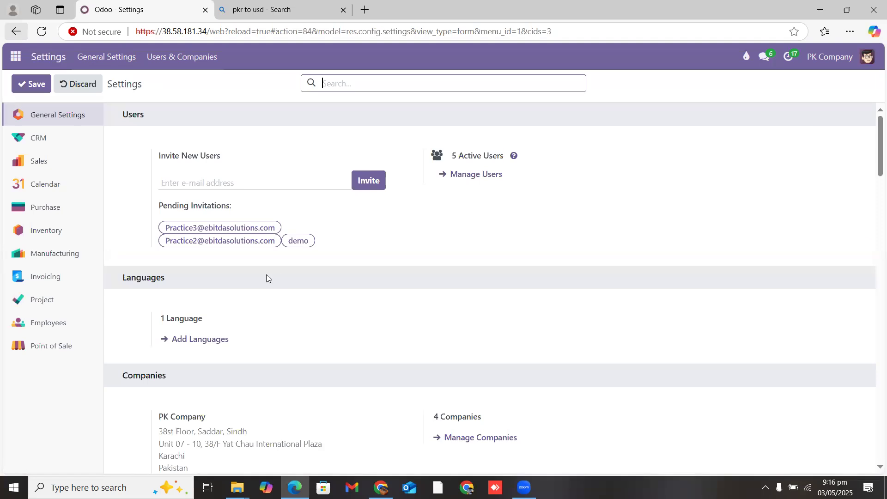
left_click(47, 279)
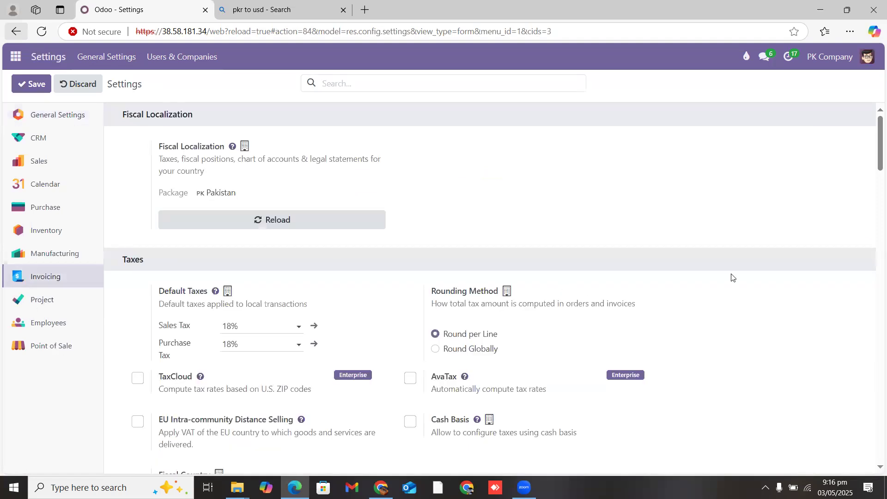
left_click_drag(875, 139, 873, 194)
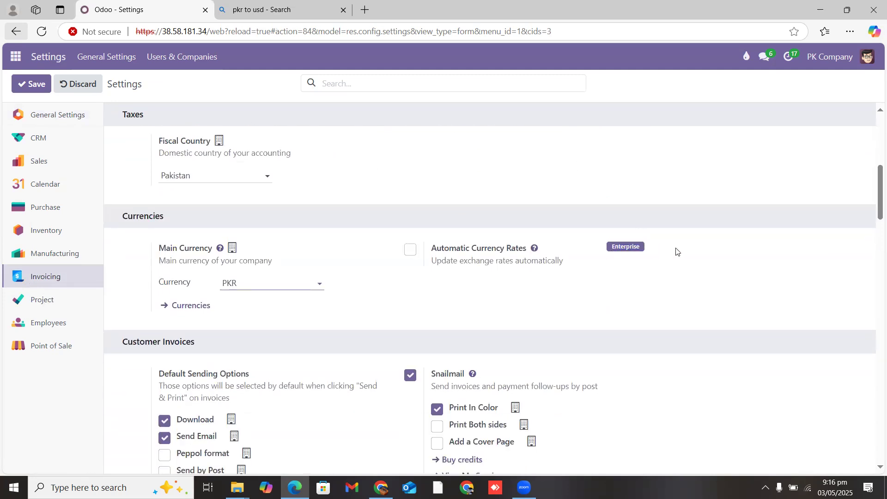
left_click(410, 252)
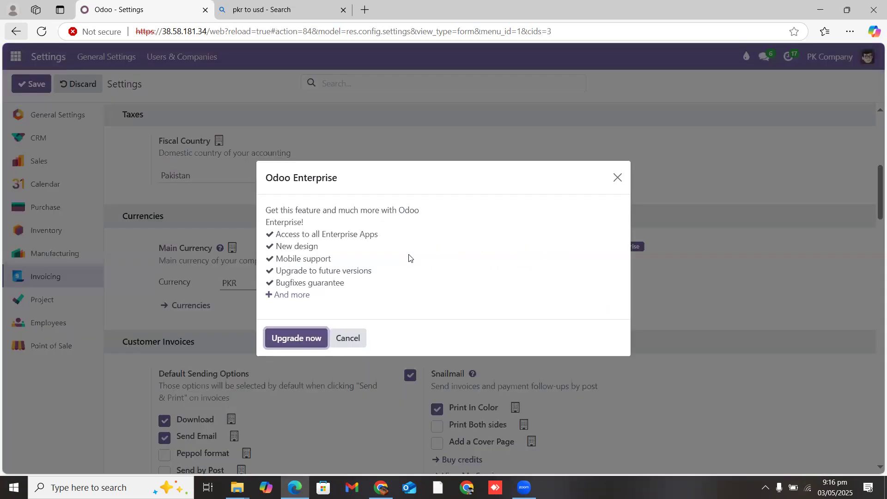
left_click(354, 338)
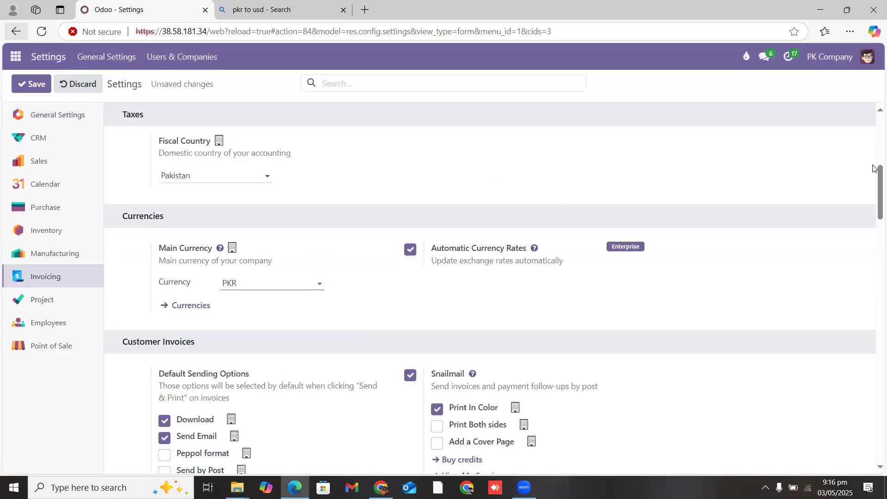
left_click_drag(873, 168, 874, 183)
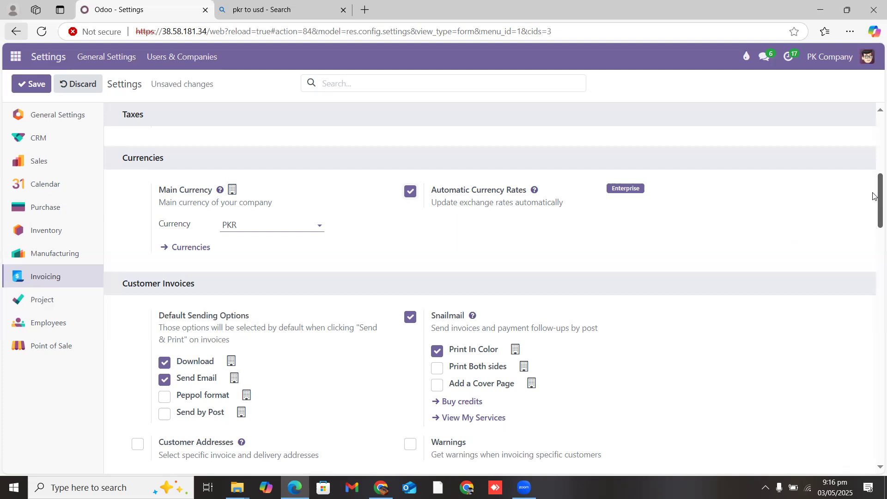
scroll(873, 198, "down", 2)
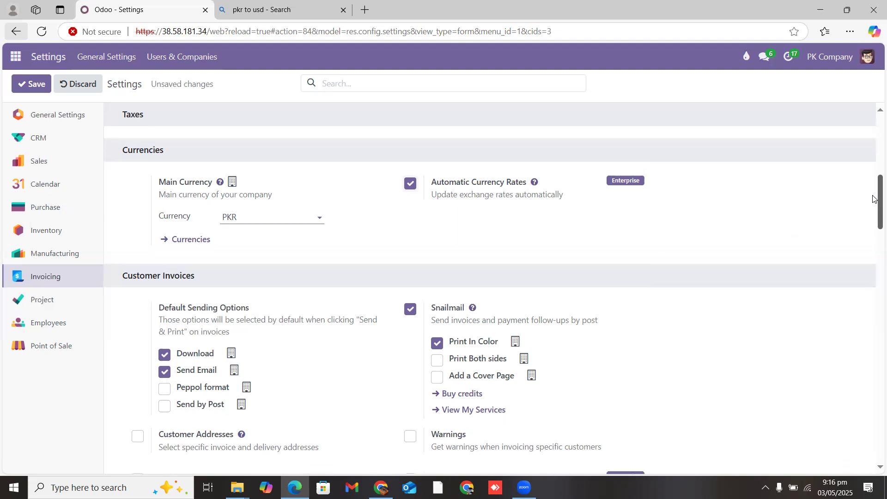
scroll(873, 201, "up", 1)
left_click_drag(873, 201, 873, 218)
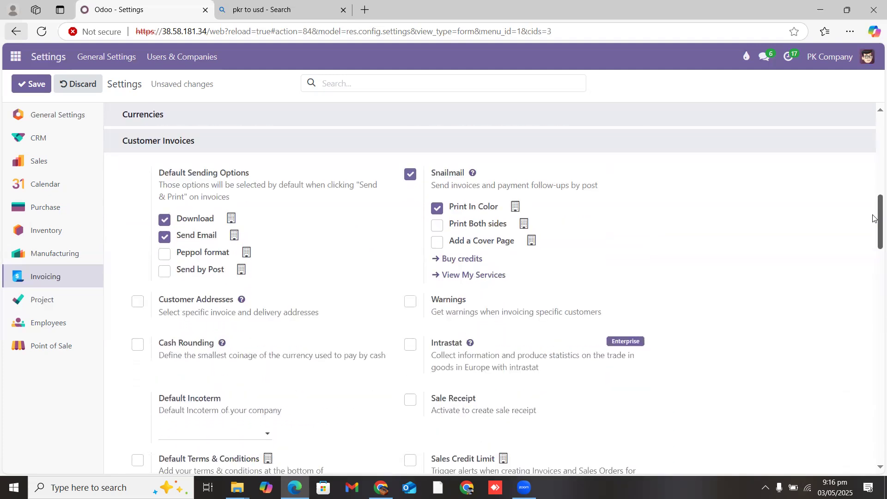
left_click_drag(873, 218, 873, 226)
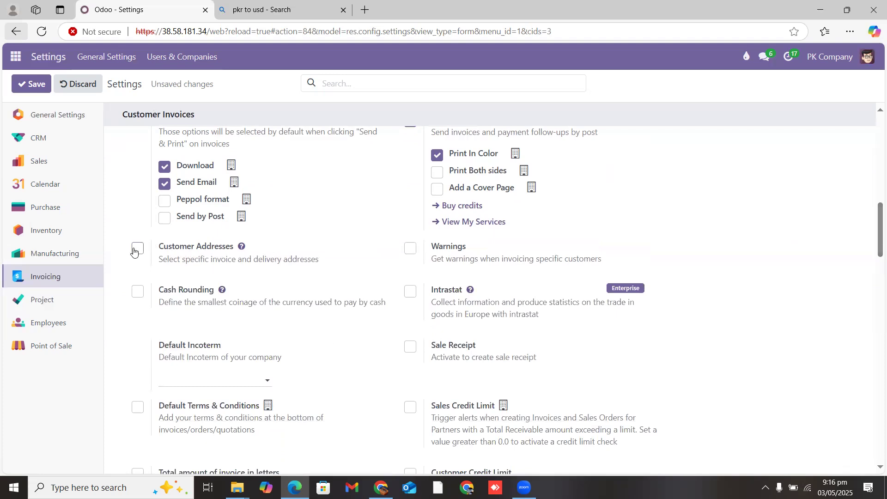
left_click(134, 292)
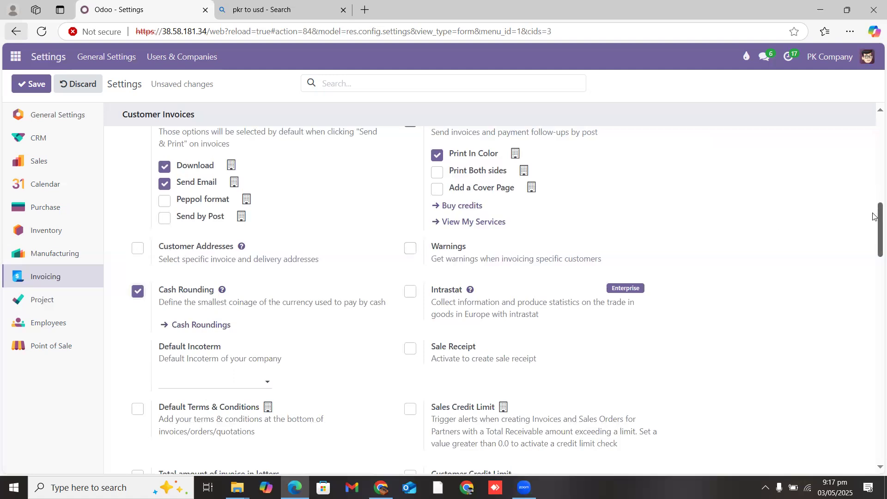
scroll(873, 215, "up", 1)
left_click_drag(872, 212, 873, 215)
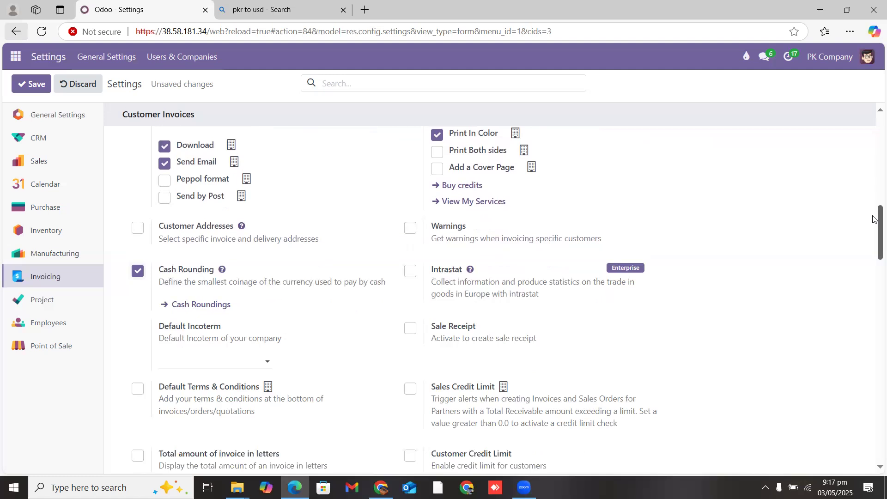
left_click_drag(874, 219, 873, 246)
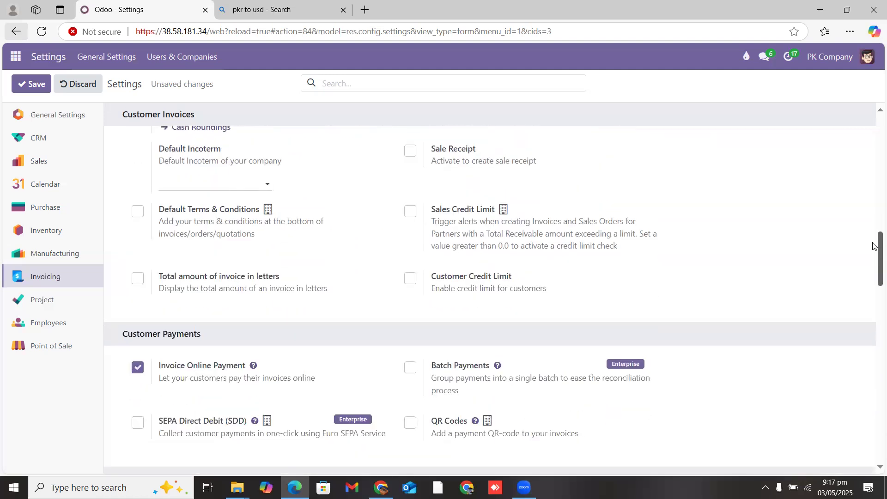
Step: Turn on Default Terms & Conditions as a note and insert a smiling emoji as its text
left_click(138, 214)
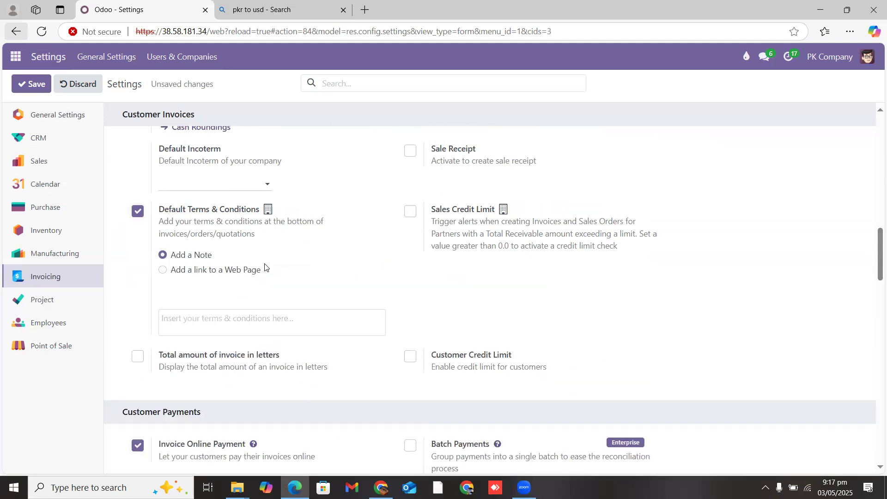
left_click(181, 318)
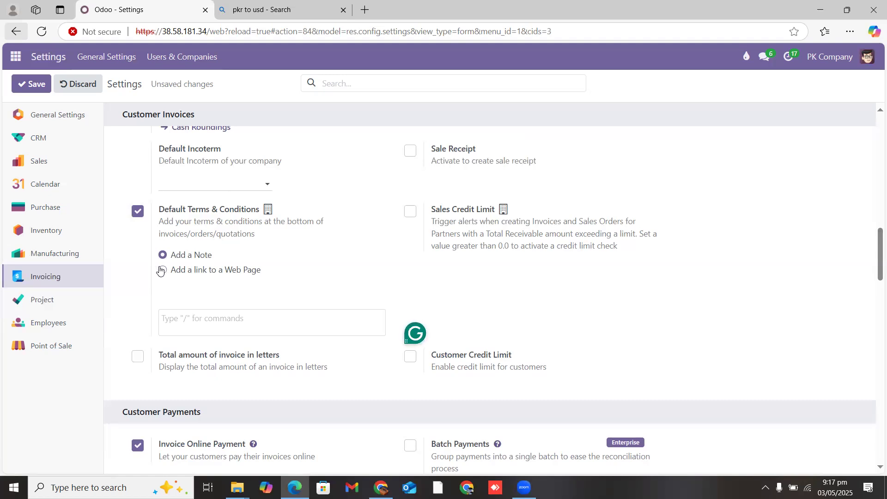
left_click(161, 269)
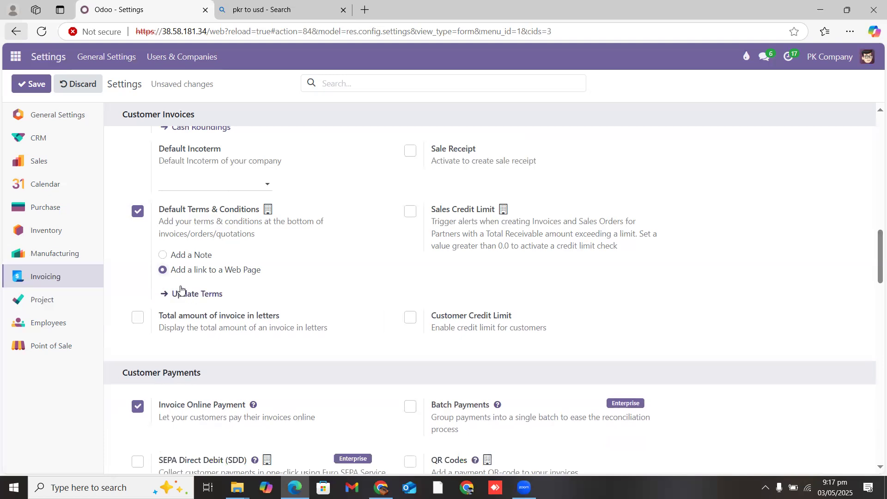
left_click(161, 255)
left_click(238, 316)
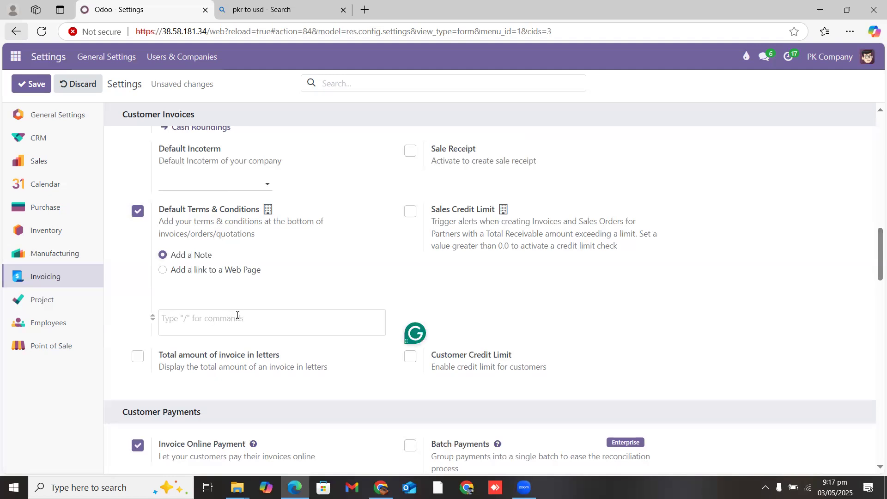
type("/")
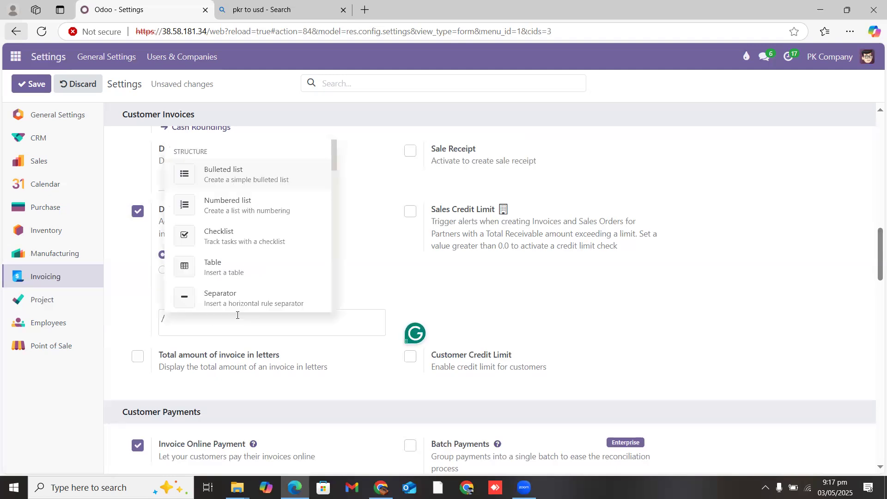
key("Down")
key("Down")
key("Down")
key("Down")
key("Down")
key("Down")
key("Down")
key("Down")
key("Down")
key("Down")
key("Down")
key("Down")
key("Down")
key("Down")
key("Down")
key("Down")
key("Down")
key("Down")
key("Down")
key("Down")
key("Down")
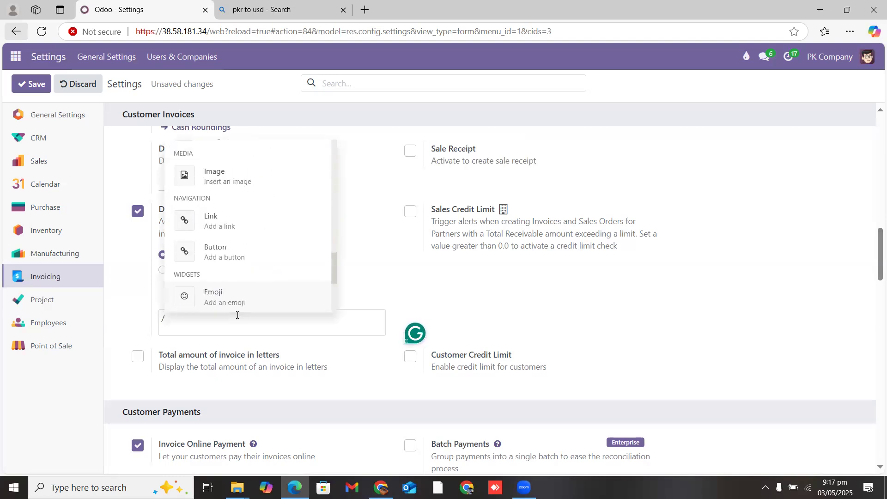
key("BackSpace")
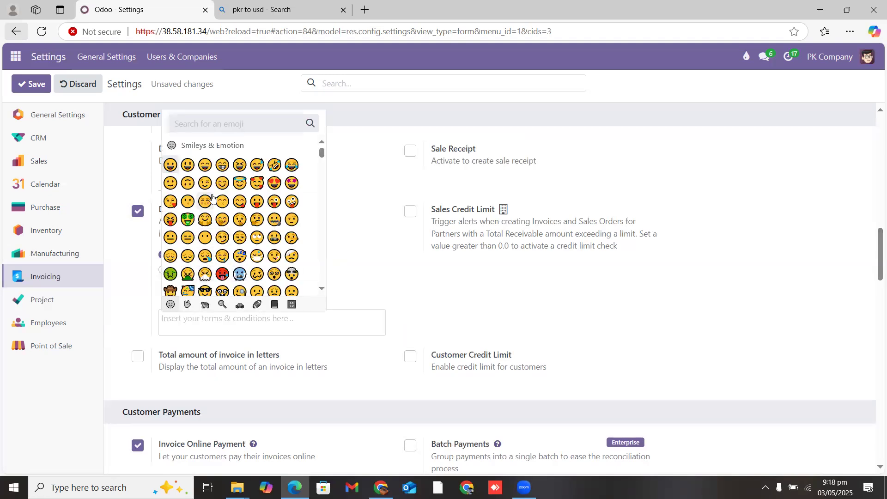
left_click(206, 162)
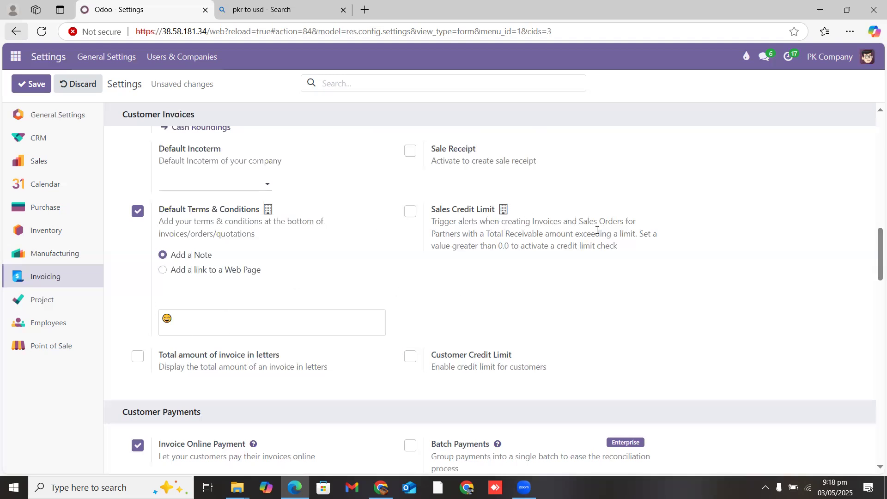
Step: Enable Sales and Customer Credit Limit with a Default Credit Limit of Rs. 50,000.00
left_click(411, 212)
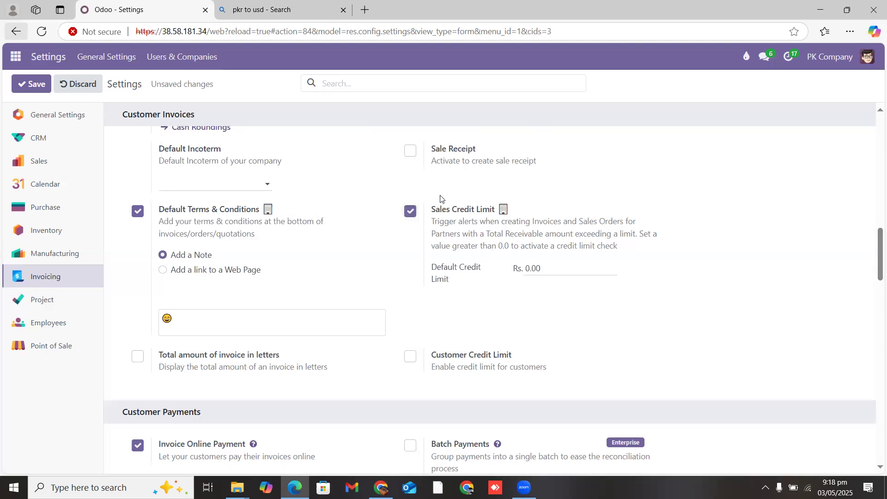
left_click(557, 266)
left_click(411, 356)
left_click(554, 268)
left_click(553, 269)
key("BackSpace")
key("BackSpace")
key("BackSpace")
type("50,000")
left_click(558, 298)
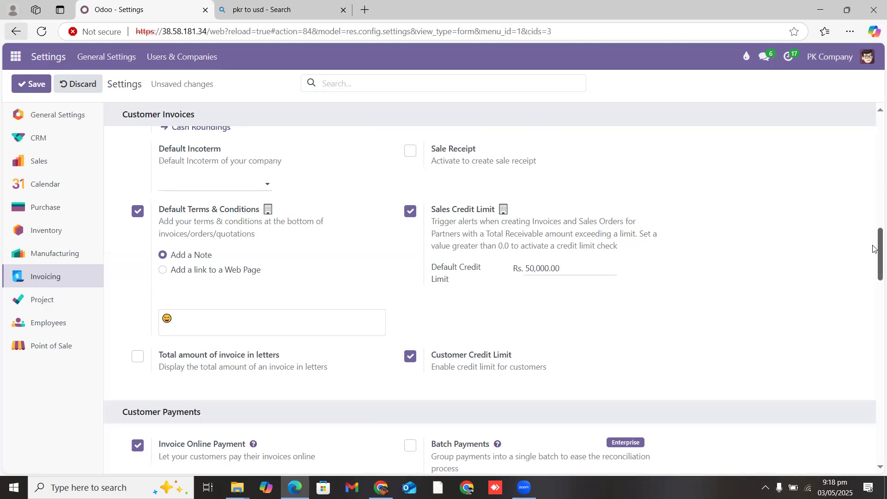
Step: Tick Total amount of invoice in letters
left_click_drag(873, 245, 875, 266)
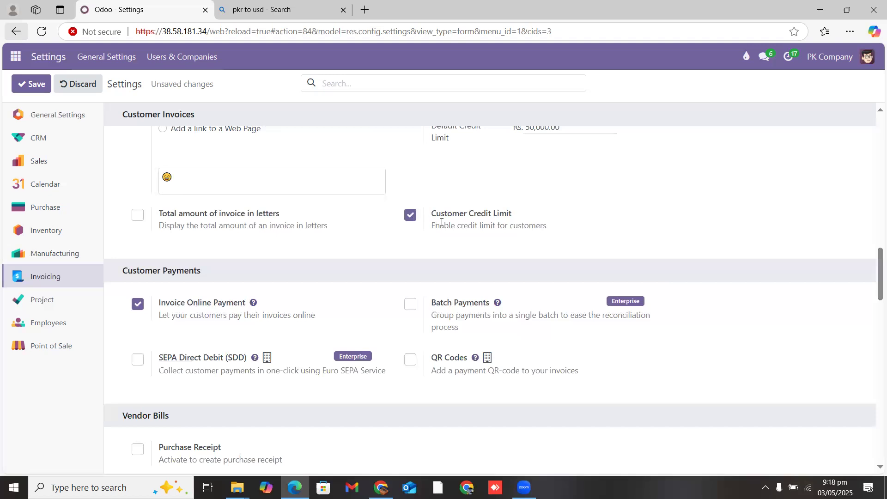
left_click_drag(430, 217, 525, 214)
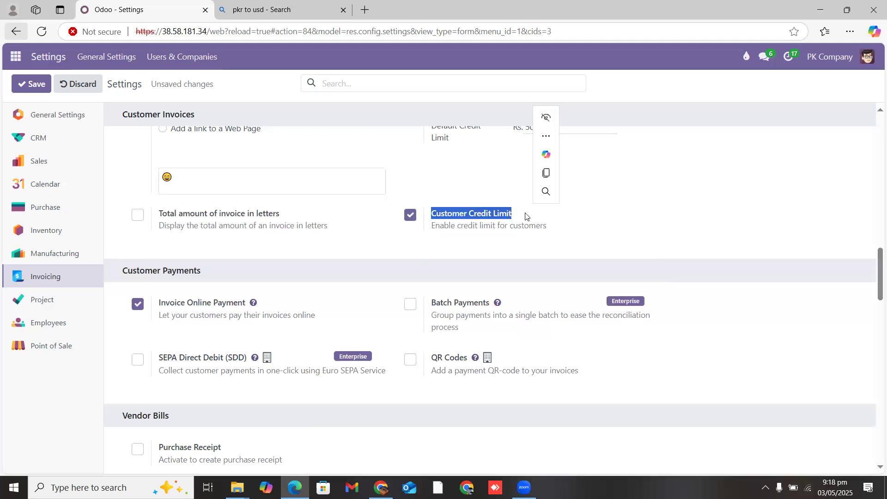
left_click(689, 234)
scroll(873, 285, "down", 1)
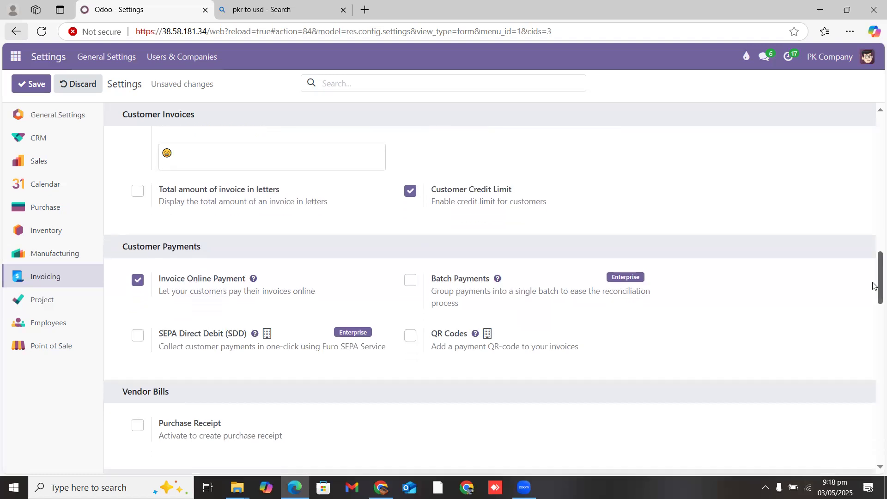
scroll(873, 282, "up", 2)
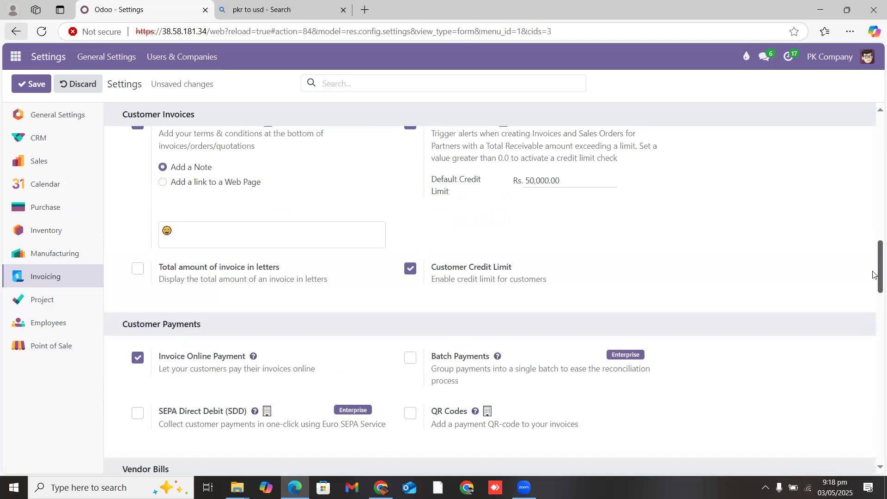
scroll(873, 274, "down", 1)
scroll(873, 275, "up", 1)
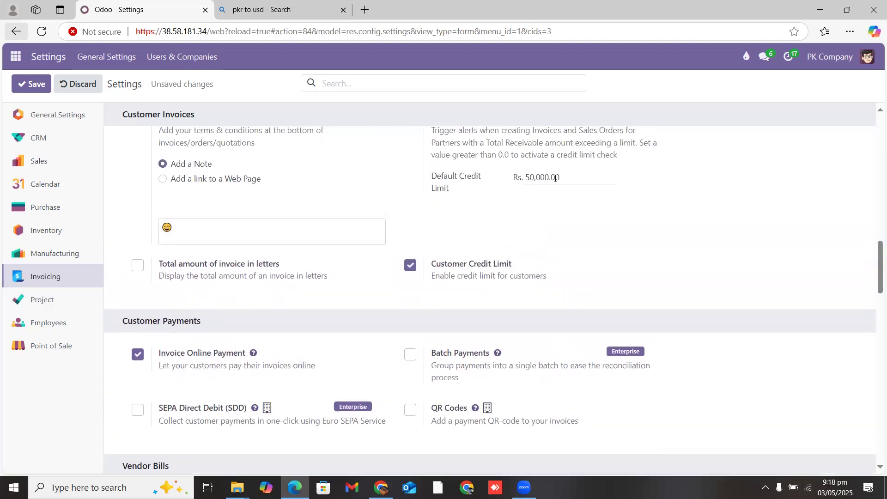
left_click(137, 265)
left_click_drag(176, 276, 346, 297)
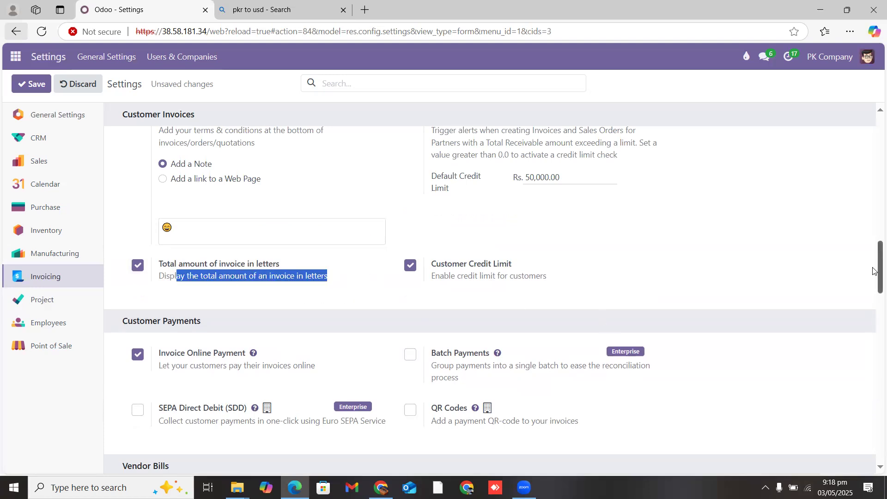
left_click_drag(873, 270, 872, 292)
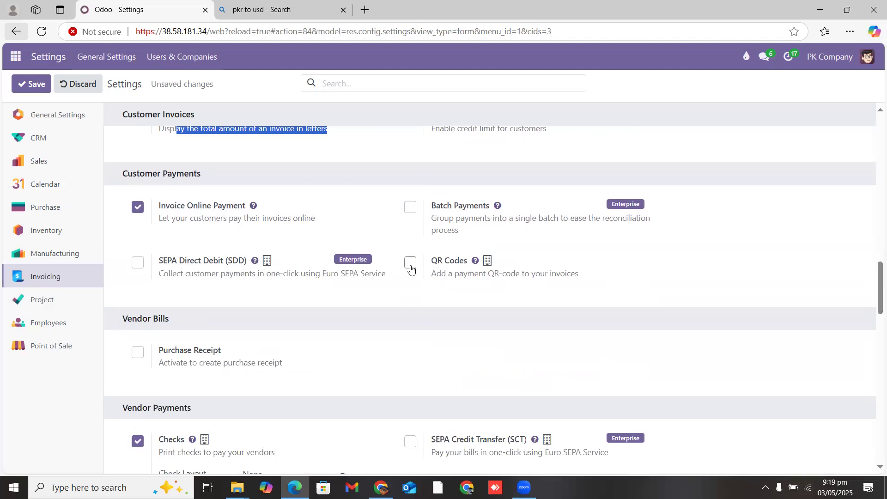
left_click_drag(876, 292, 875, 323)
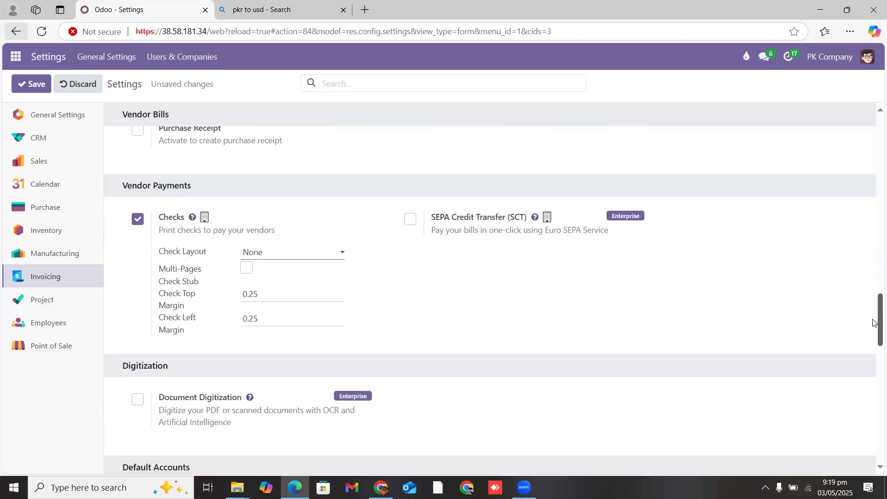
left_click(137, 219)
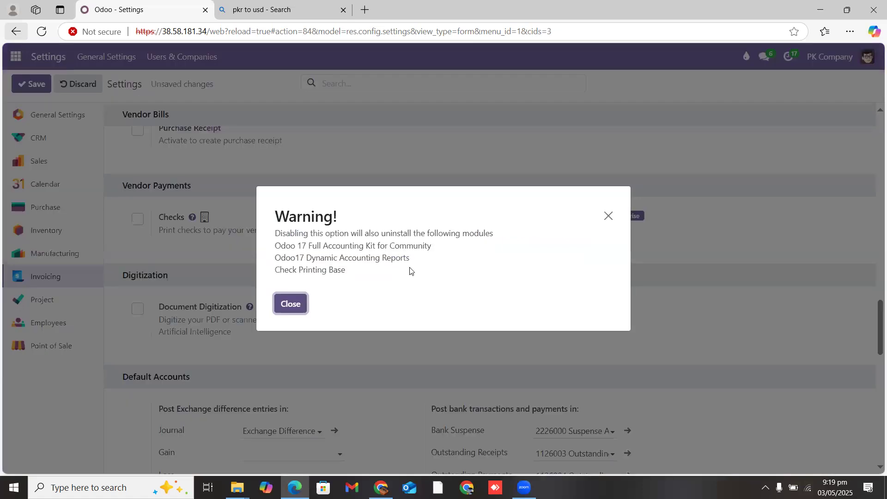
left_click(292, 305)
left_click(137, 220)
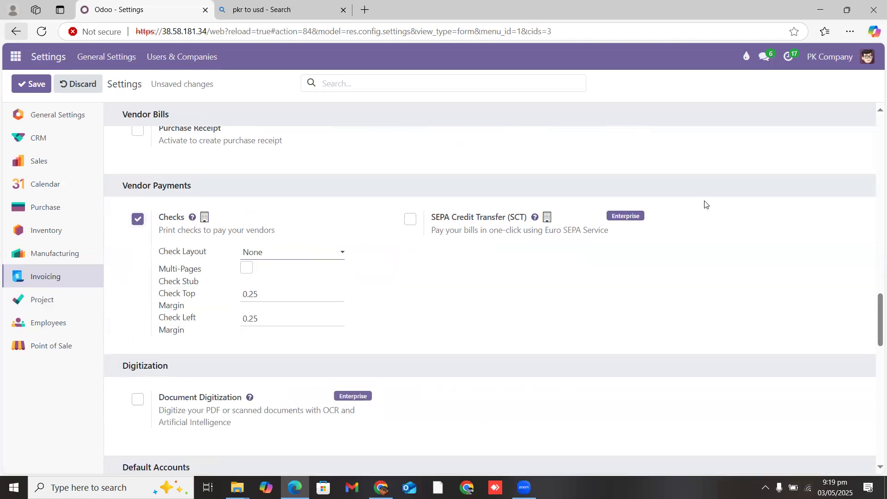
left_click_drag(874, 312, 874, 353)
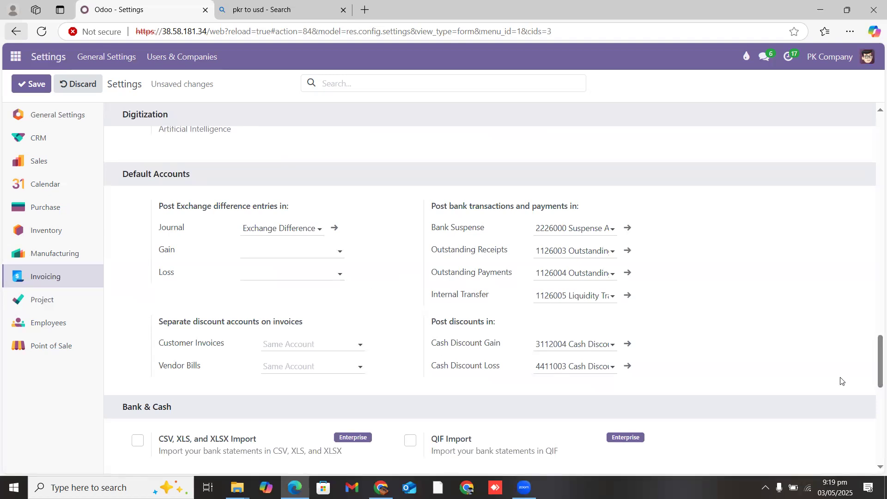
Step: Enable Anglo-Saxon accounting and highlight its label and description
left_click_drag(875, 366, 872, 401)
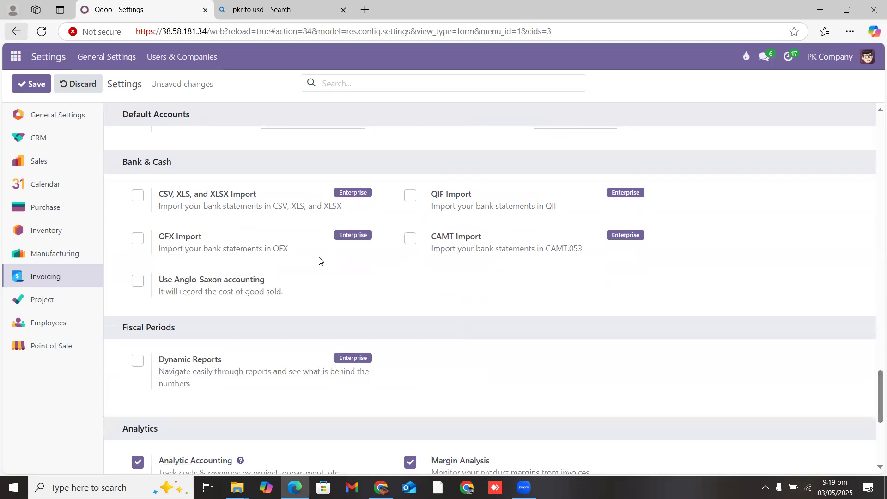
left_click(140, 280)
left_click_drag(158, 280, 268, 285)
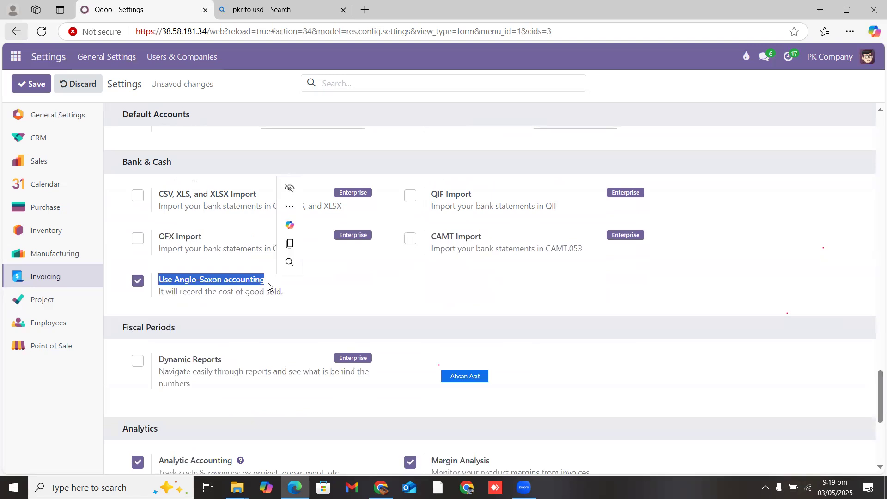
left_click(301, 298)
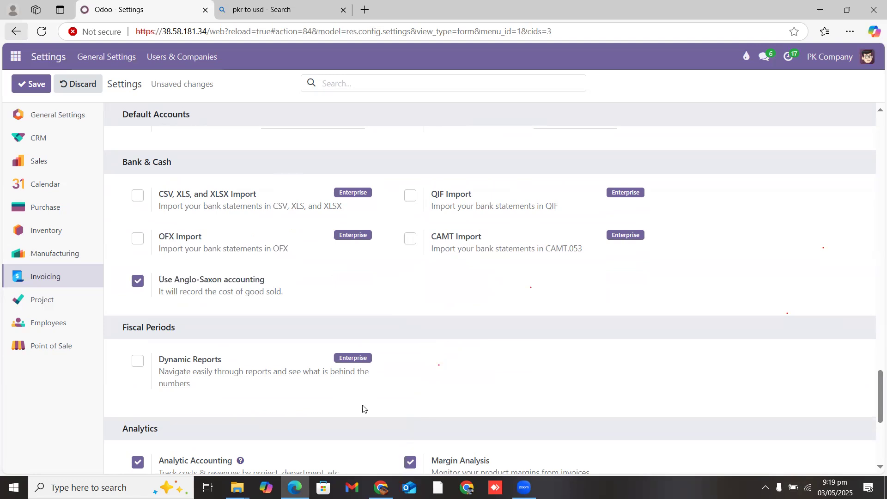
left_click_drag(159, 280, 283, 290)
left_click(294, 299)
Step: Scroll through the Invoicing settings to review the pending unsaved changes
left_click_drag(873, 392, 873, 418)
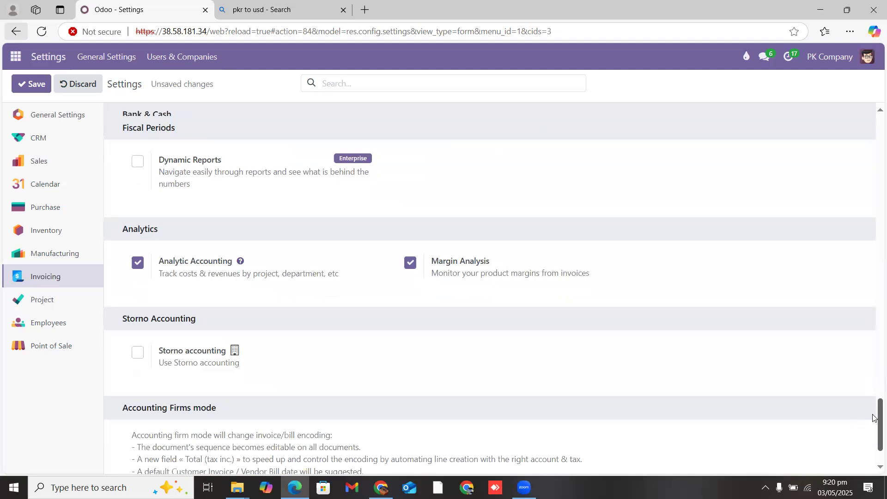
scroll(872, 422, "down", 2)
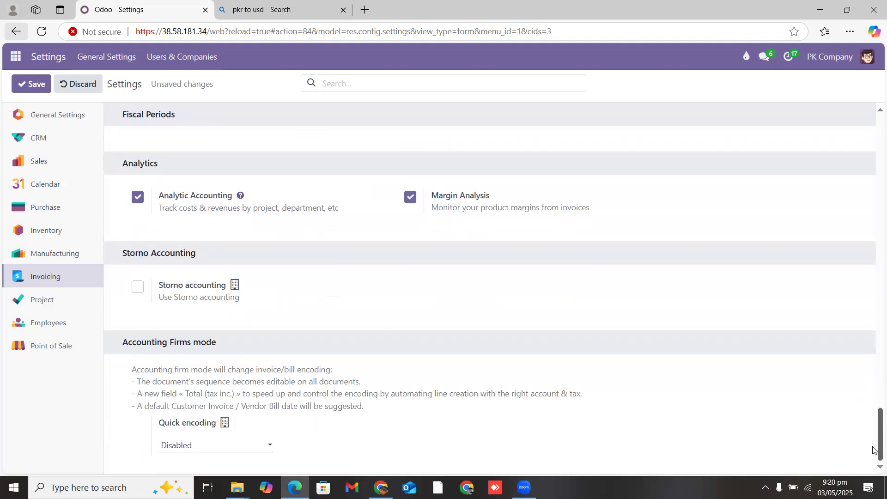
scroll(873, 450, "up", 6)
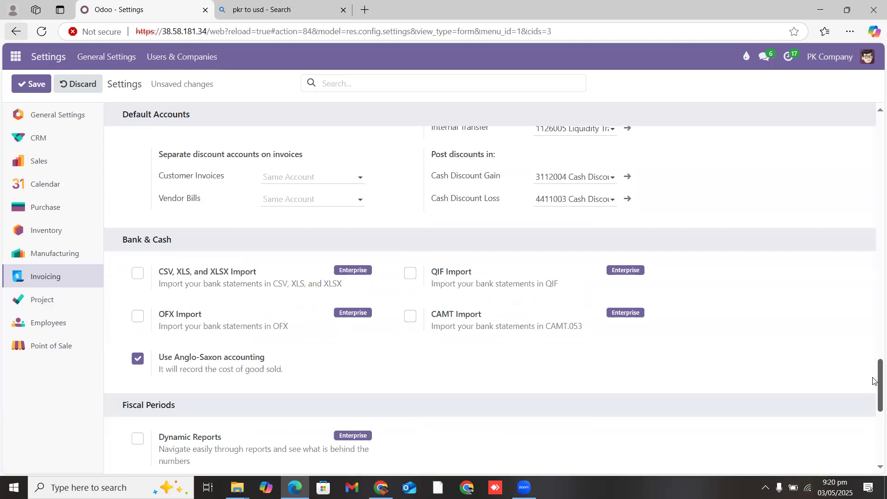
left_click_drag(873, 381, 858, 251)
left_click_drag(430, 215, 657, 227)
left_click_drag(874, 248, 874, 121)
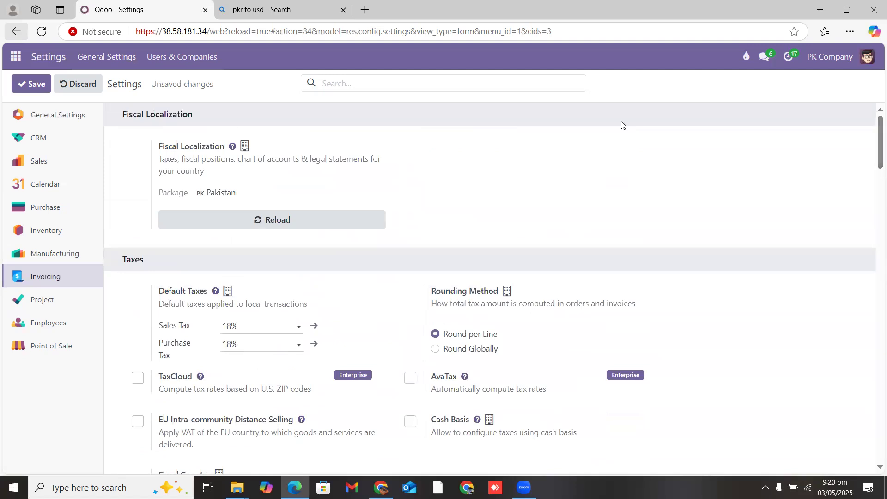
Step: Save the invoicing settings, then switch to the Accounting app from the app menu
left_click(24, 87)
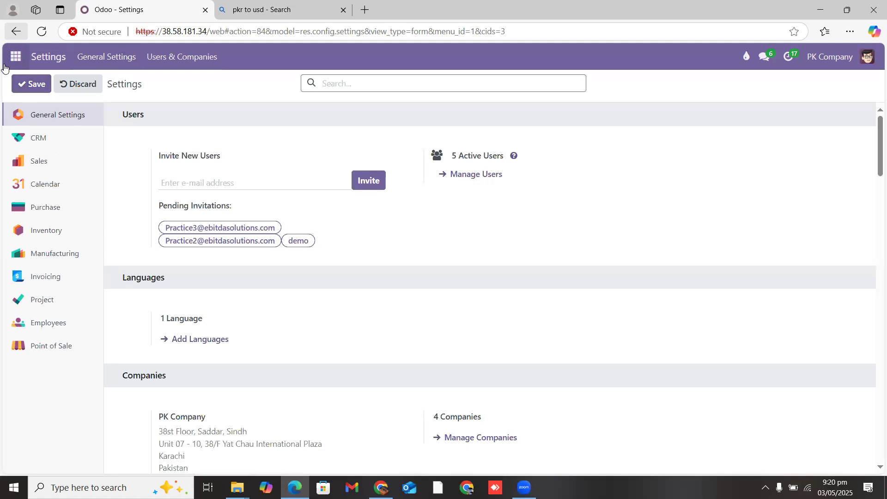
left_click(16, 57)
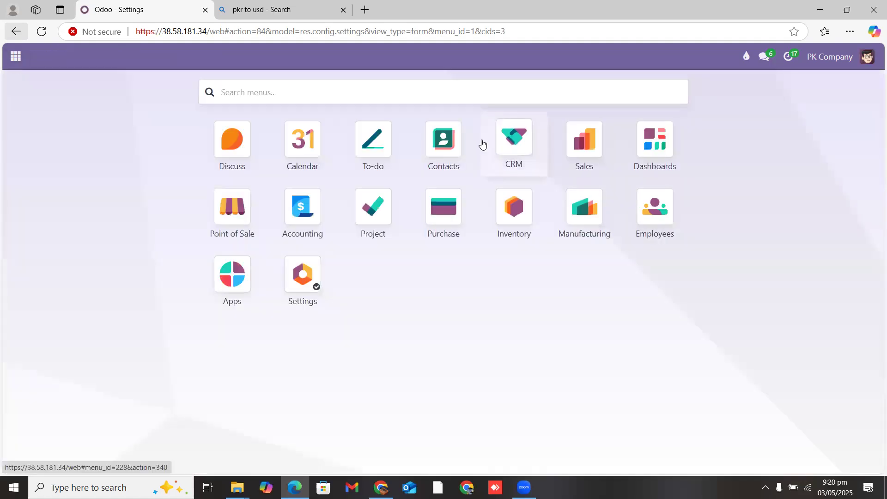
left_click(301, 235)
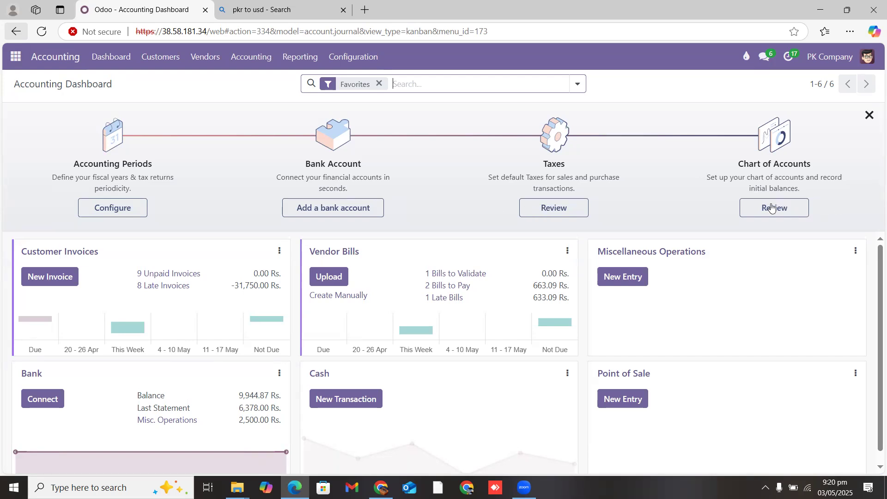
Step: Hide the accounting onboarding steps and open Configuration > Chart of Accounts
left_click(871, 117)
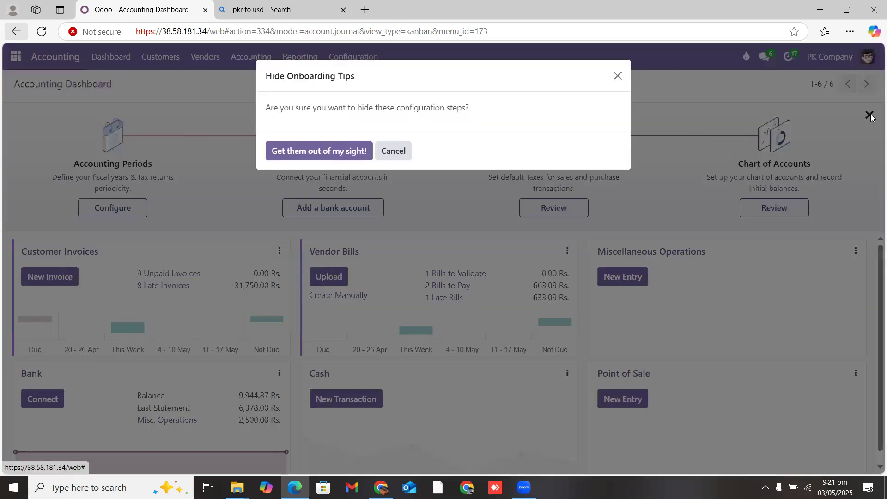
left_click(331, 149)
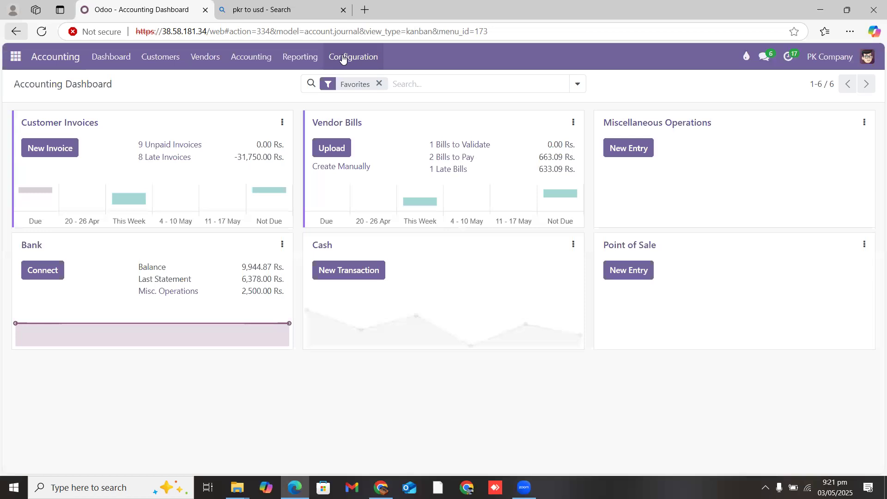
left_click(342, 57)
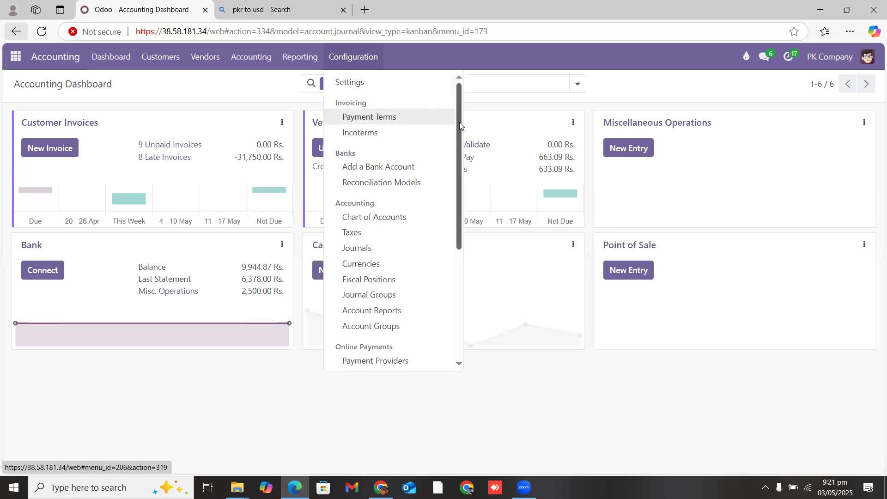
scroll(460, 143, "down", 1)
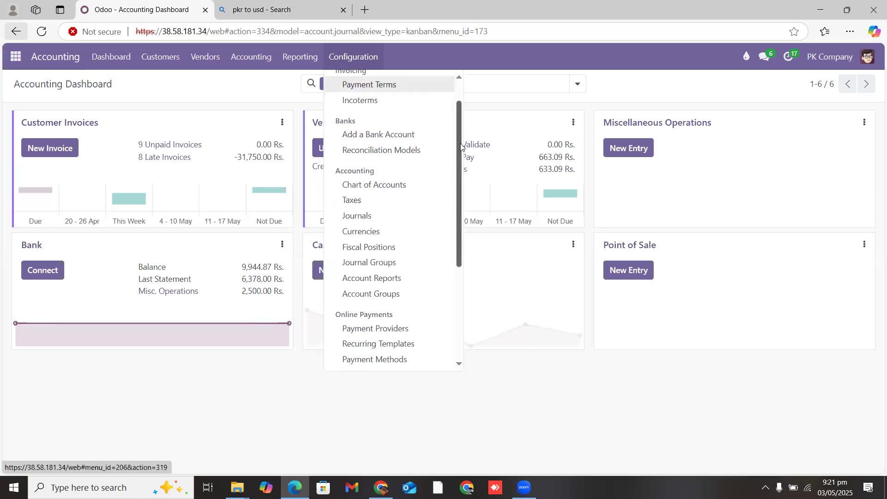
left_click(389, 189)
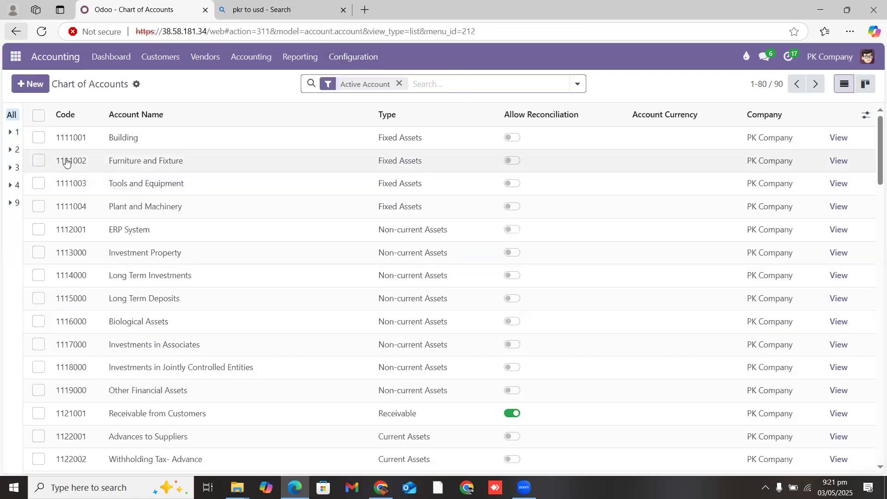
Step: Browse all accounts, group 1 and subgroup 11, then filter to group 2's 19 liability accounts
left_click(13, 116)
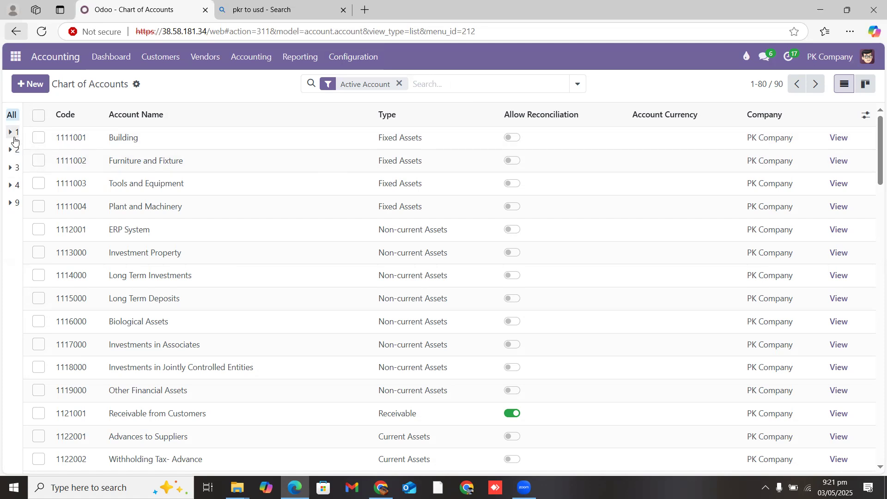
left_click(14, 135)
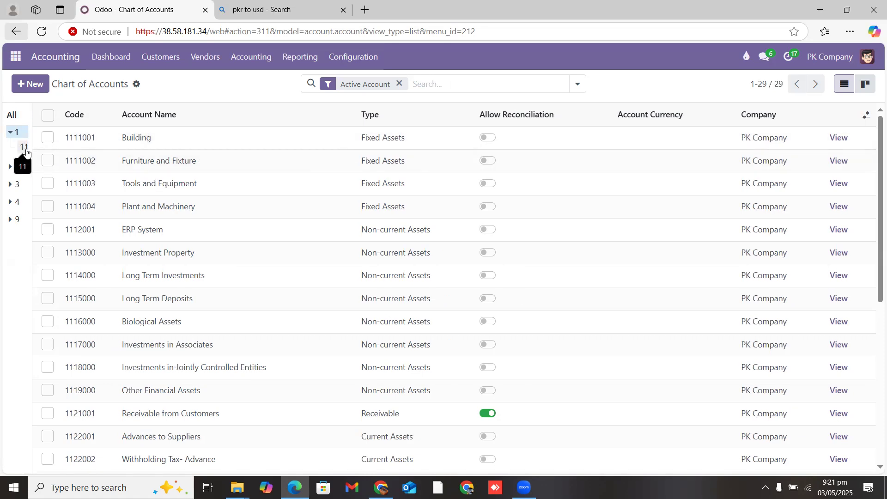
left_click(26, 151)
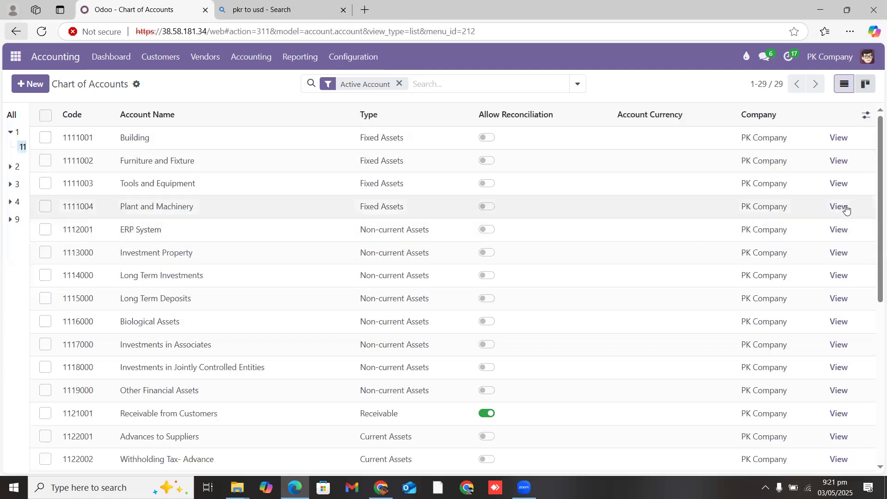
scroll(873, 265, "down", 6)
scroll(873, 268, "up", 3)
scroll(873, 268, "down", 3)
scroll(874, 272, "up", 2)
scroll(873, 272, "up", 5)
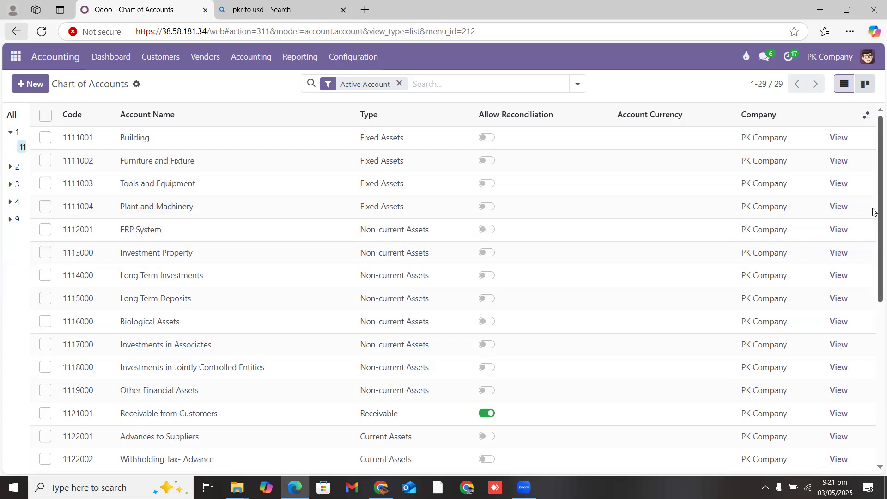
scroll(873, 267, "down", 1)
scroll(873, 267, "down", 6)
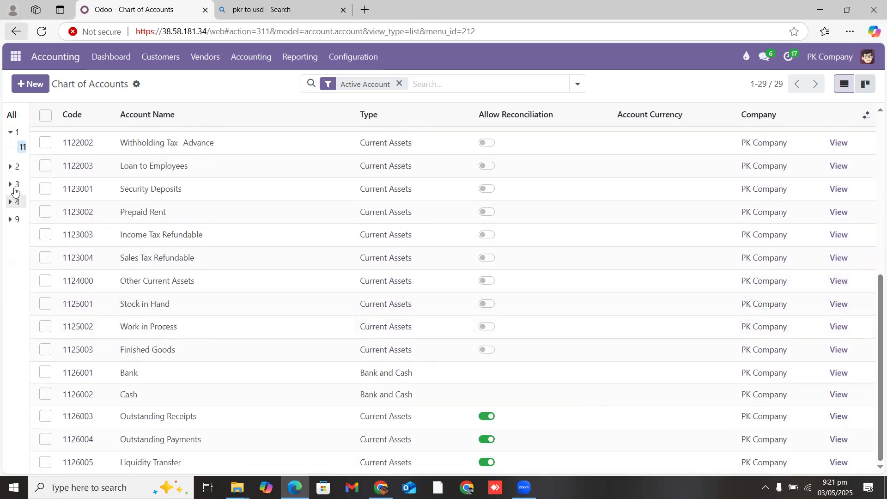
left_click(16, 172)
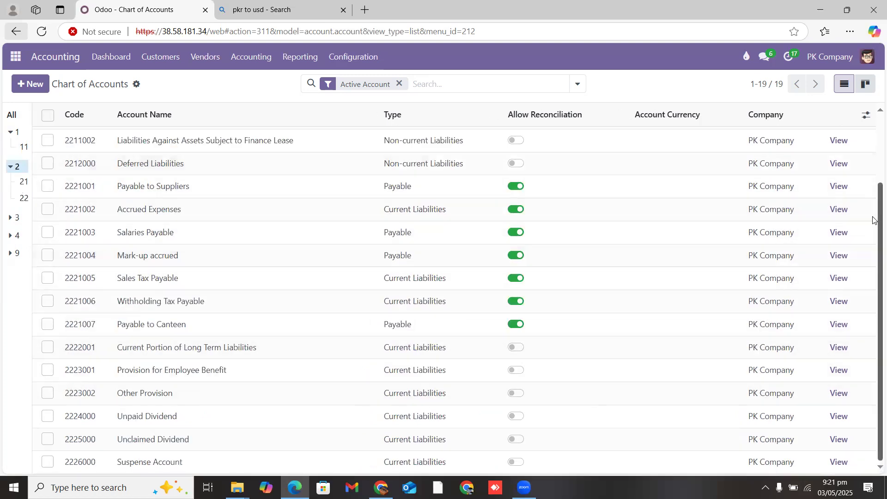
Step: Review subgroups 21 and 22, groups 3 and 4, ending on subgroup 41's three expense accounts
left_click(24, 183)
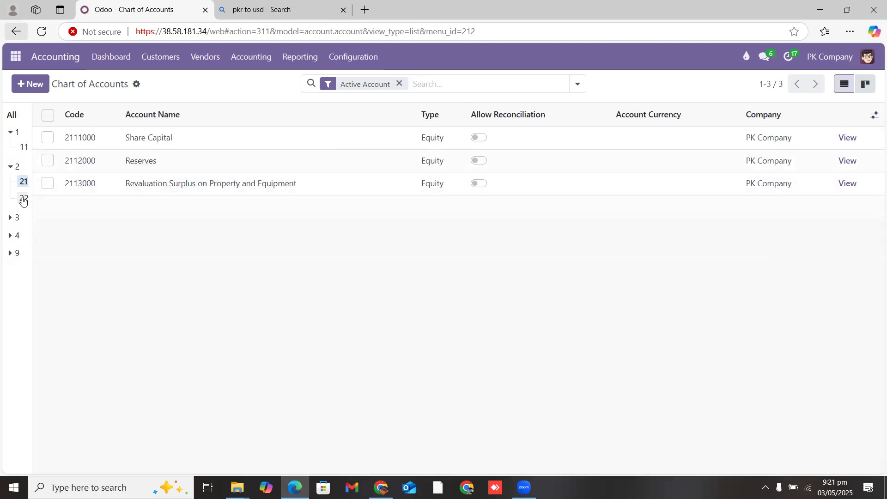
left_click(24, 199)
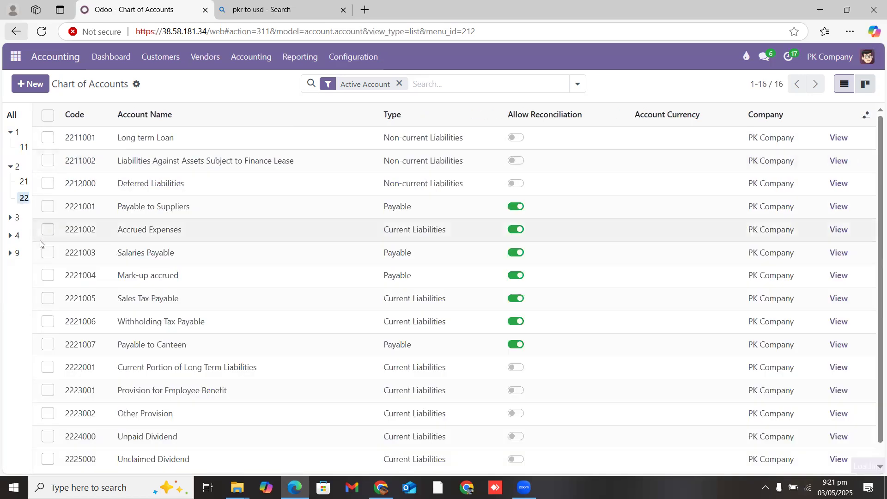
left_click(17, 218)
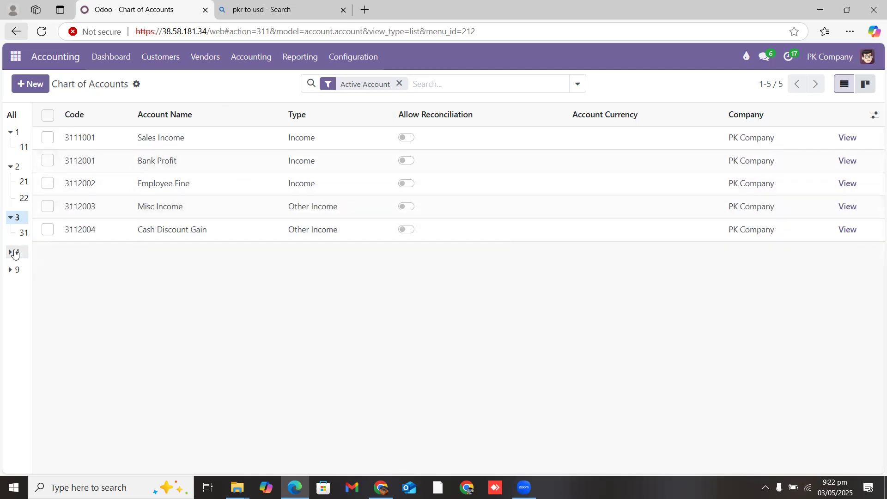
left_click(16, 253)
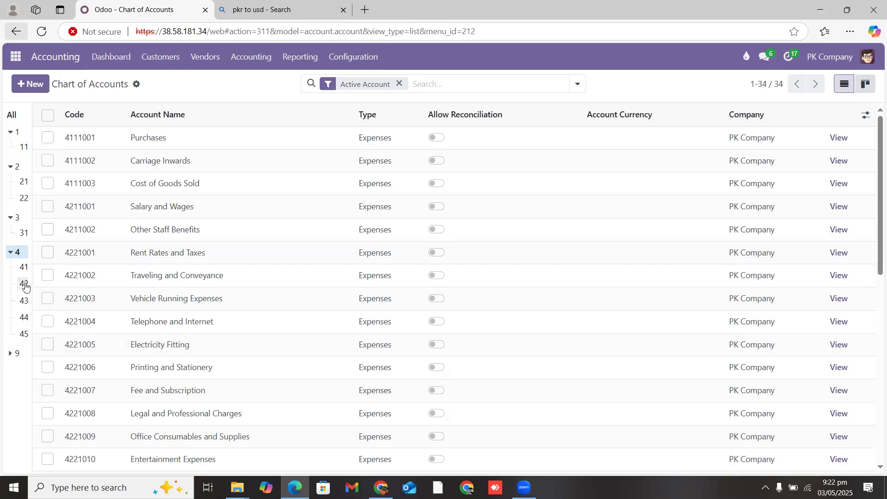
left_click(23, 268)
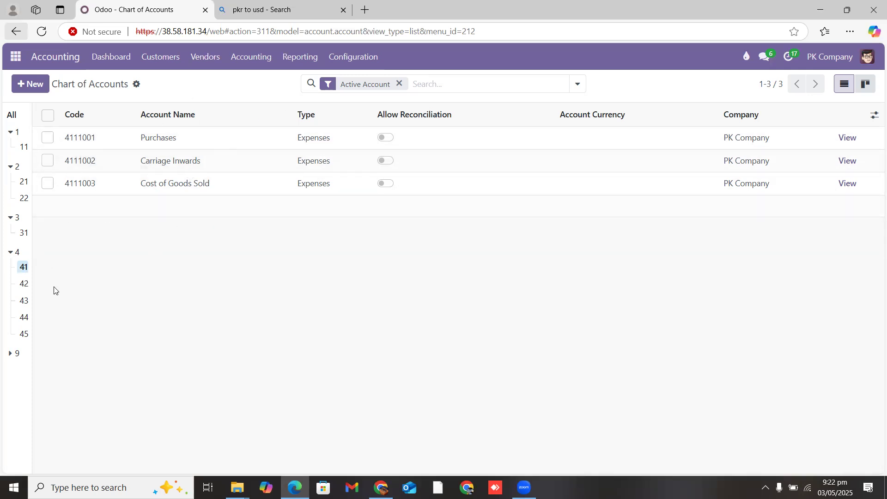
Step: Check subgroup 42 and group 9's accounts, then return to all 90 active accounts
left_click(24, 284)
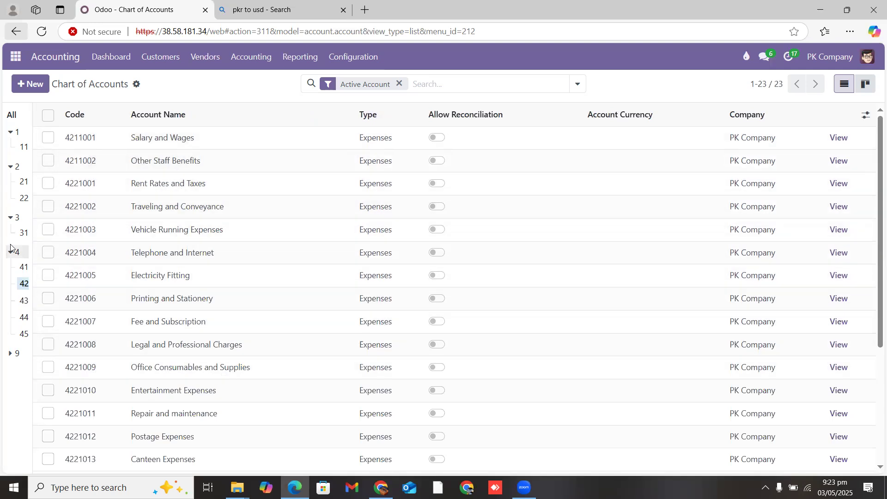
left_click(16, 354)
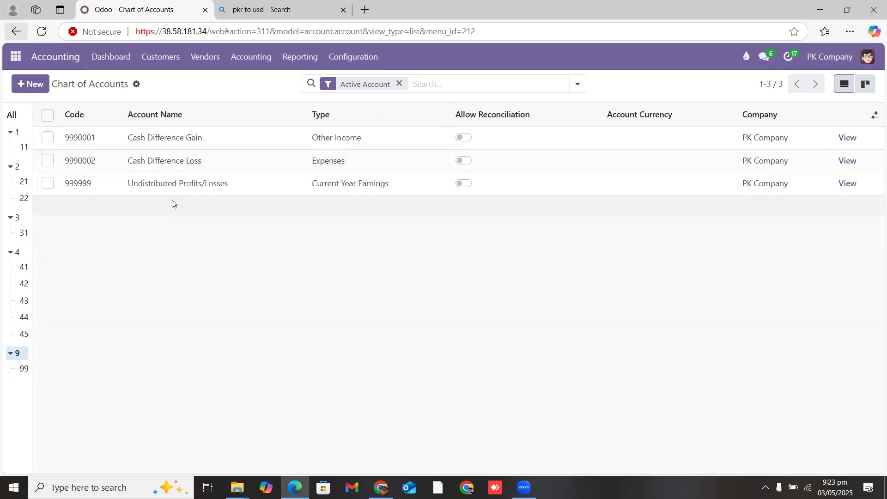
left_click_drag(125, 190, 392, 198)
left_click(372, 240)
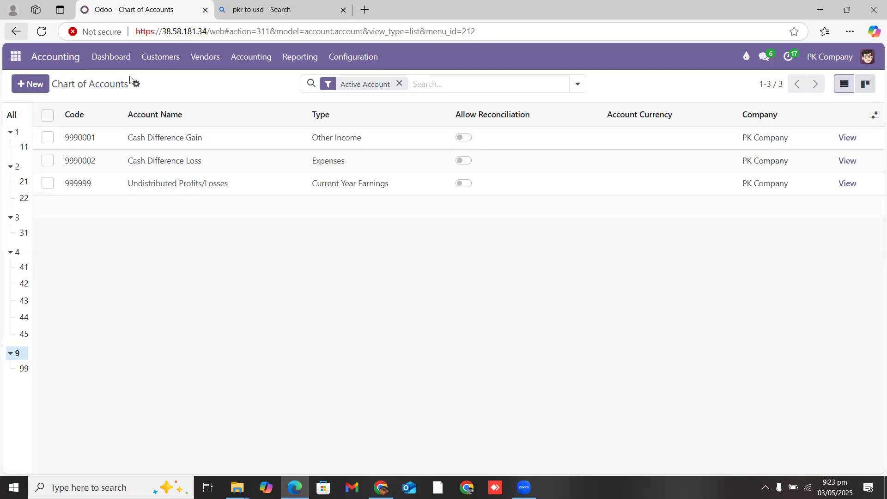
left_click(17, 117)
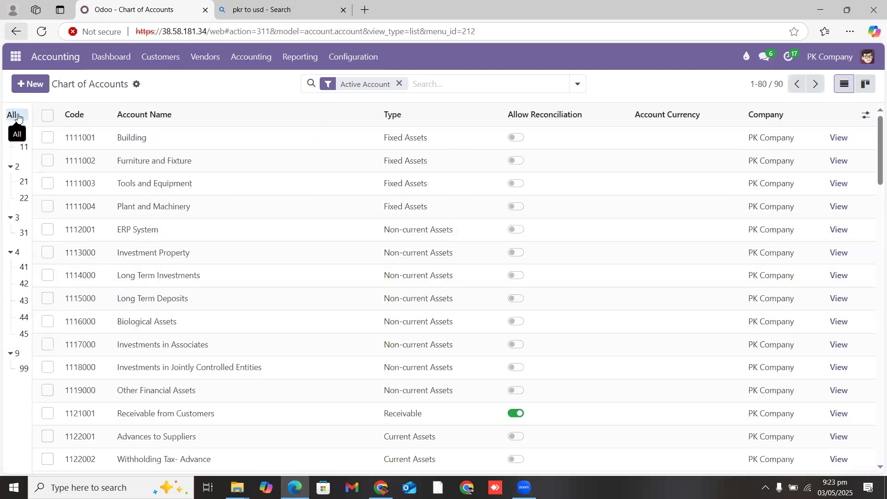